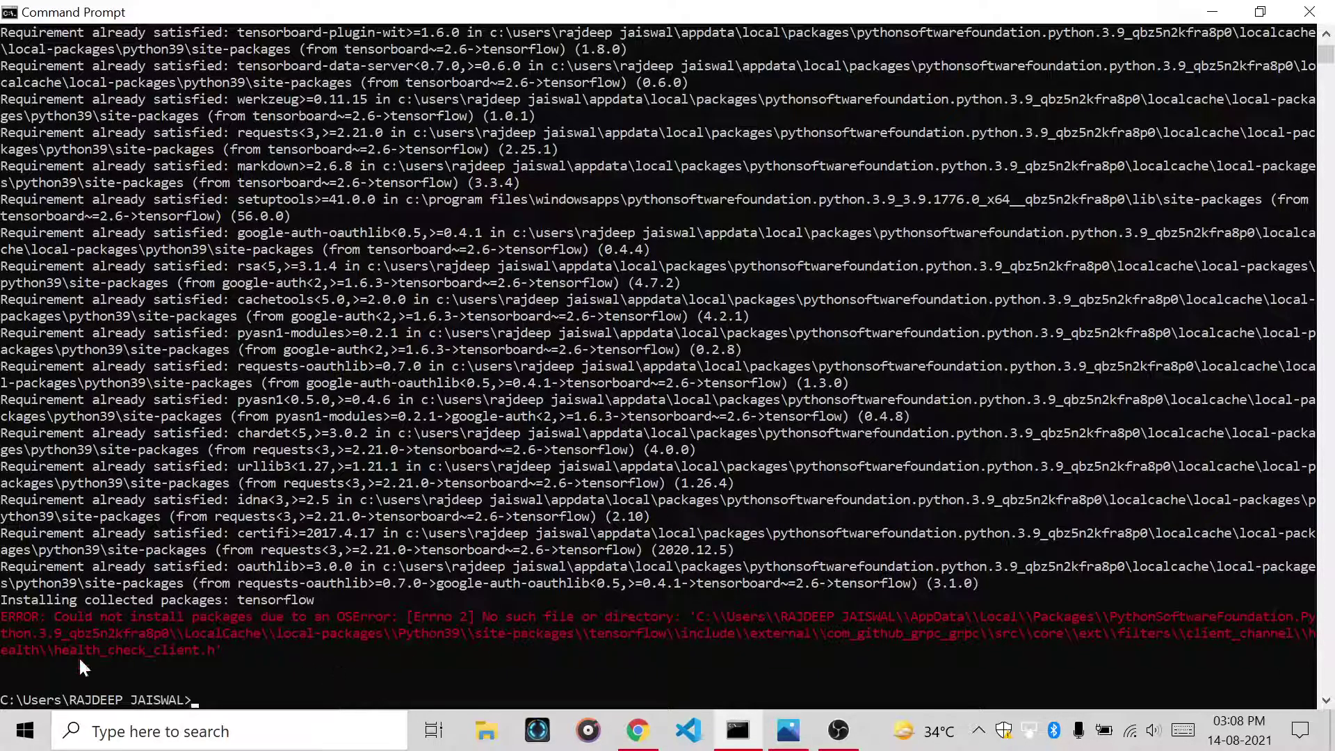
- Highlight the red OSError lines that stopped the tensorflow install, then clear the selection
{"action": "mouse_move", "coordinate": [2, 614]}
{"action": "left_mouse_down"}
{"action": "mouse_move", "coordinate": [6, 629]}
{"action": "mouse_move", "coordinate": [86, 627]}
{"action": "mouse_move", "coordinate": [233, 669]}
{"action": "mouse_move", "coordinate": [210, 648]}
{"action": "left_mouse_up"}
{"action": "left_click", "coordinate": [241, 650]}
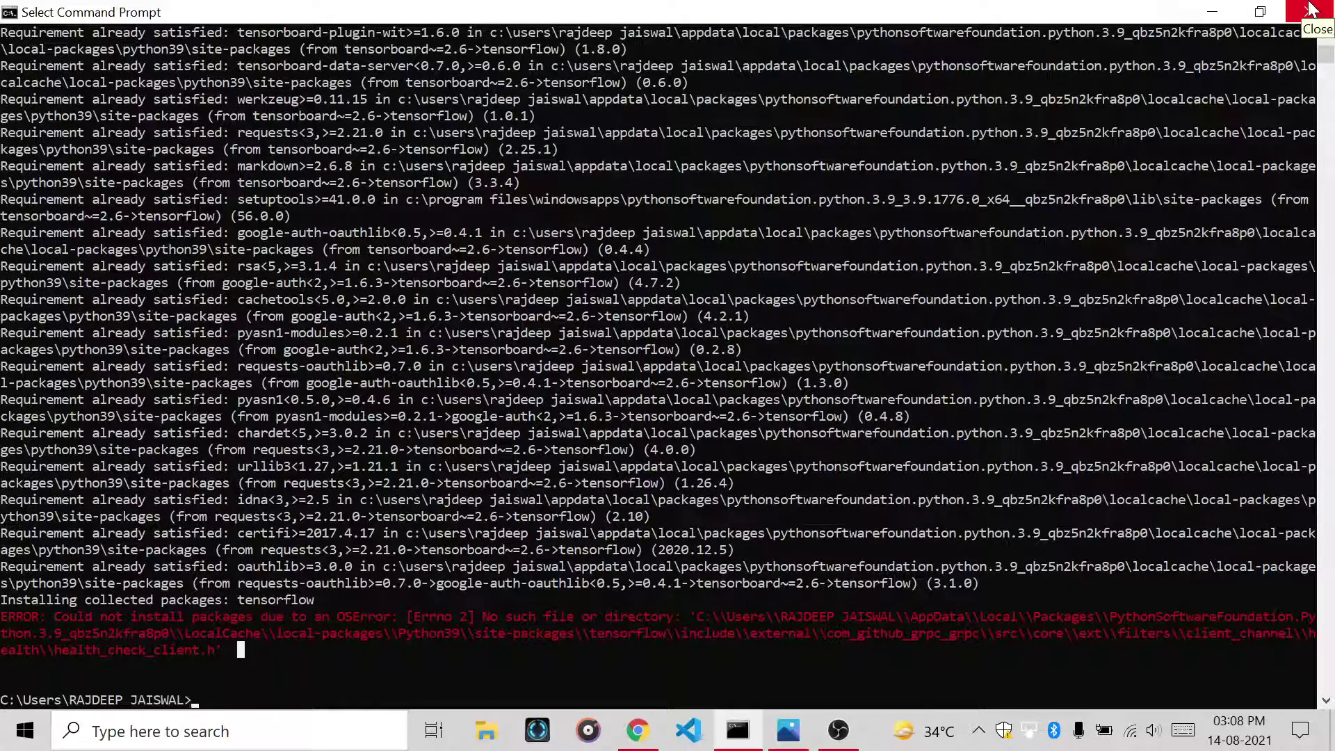
{"action": "left_click", "coordinate": [1202, 15]}
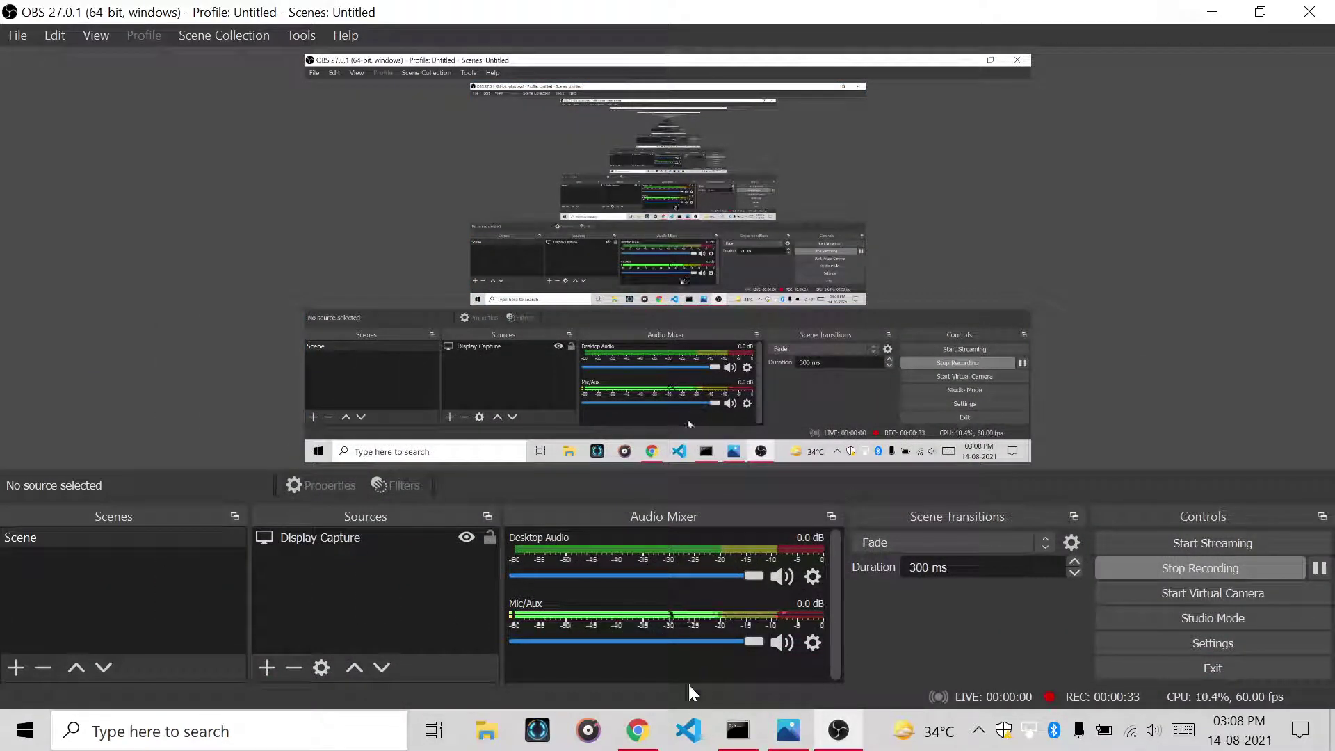
{"action": "left_click", "coordinate": [656, 713]}
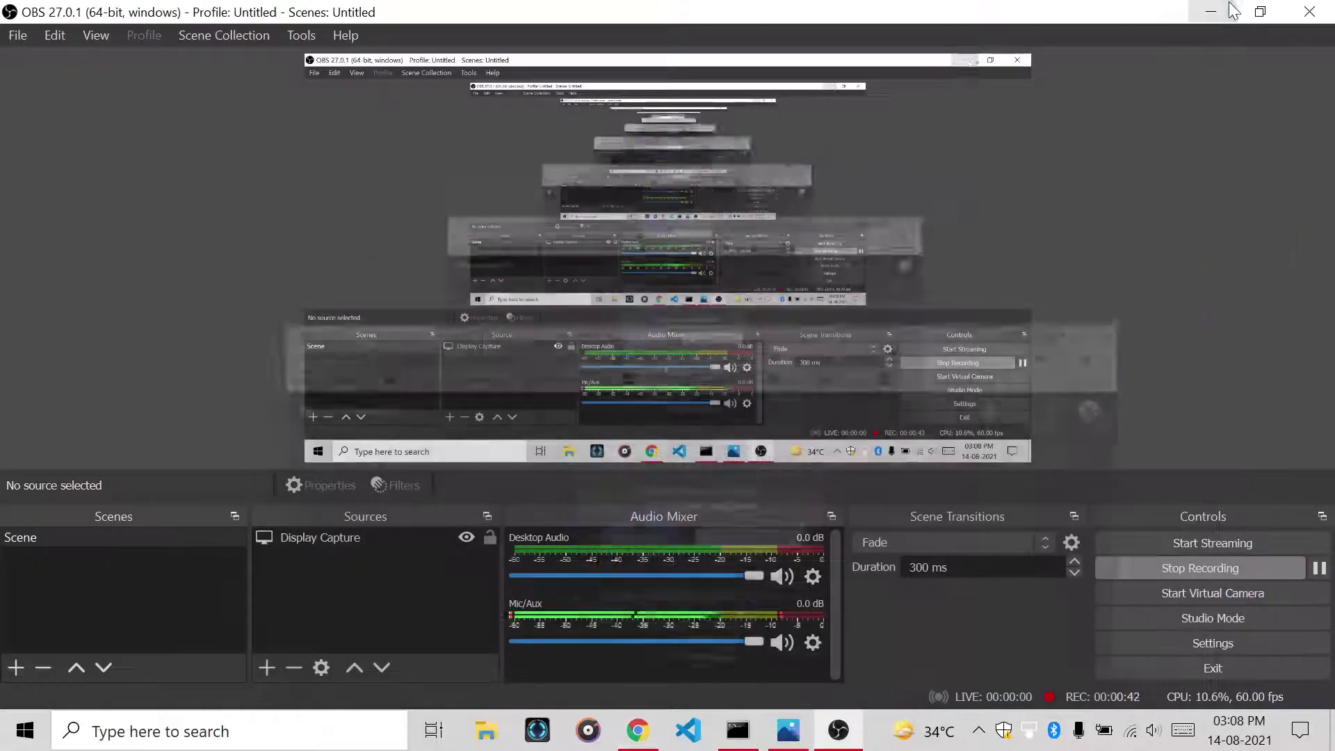
- Go to the Downloads folder in File Explorer and run gpedit-enabler.bat as administrator
{"action": "left_click", "coordinate": [1216, 15]}
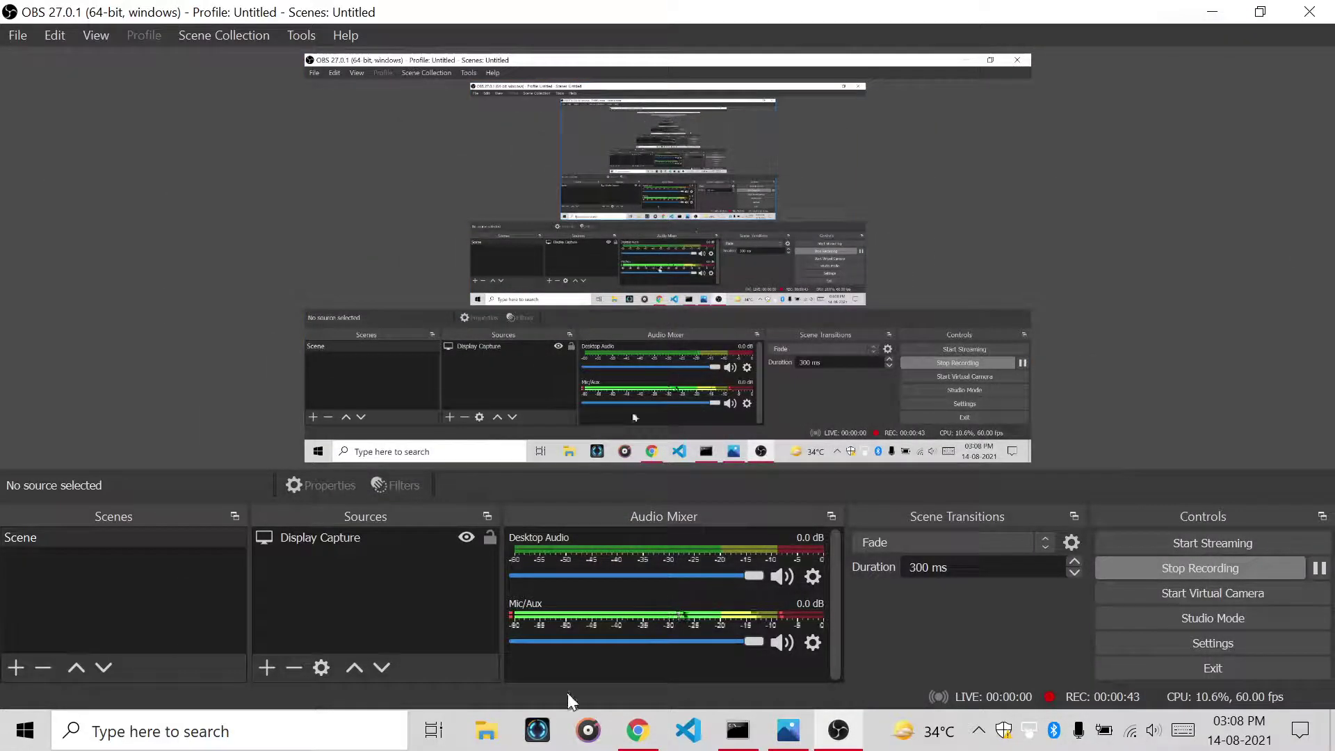
{"action": "left_click", "coordinate": [485, 737]}
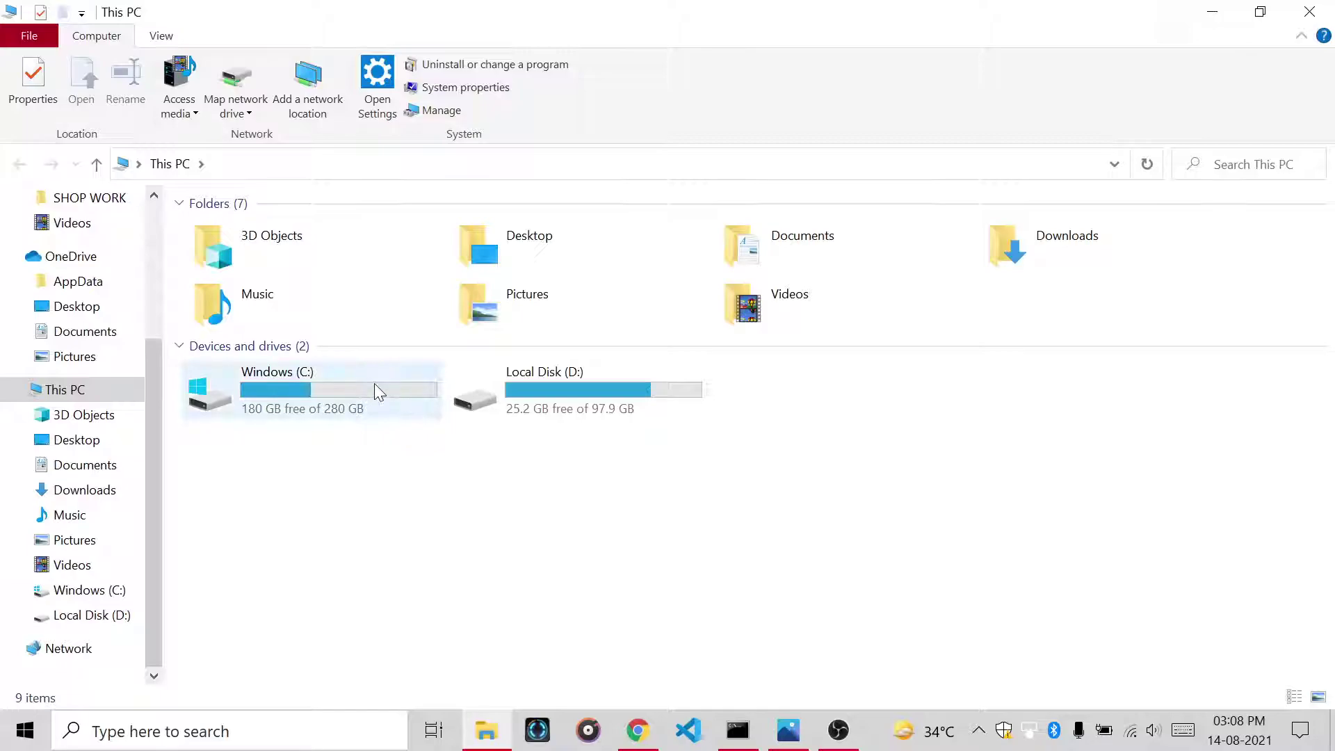
{"action": "double_click", "coordinate": [374, 383]}
{"action": "key", "text": "alt+Left"}
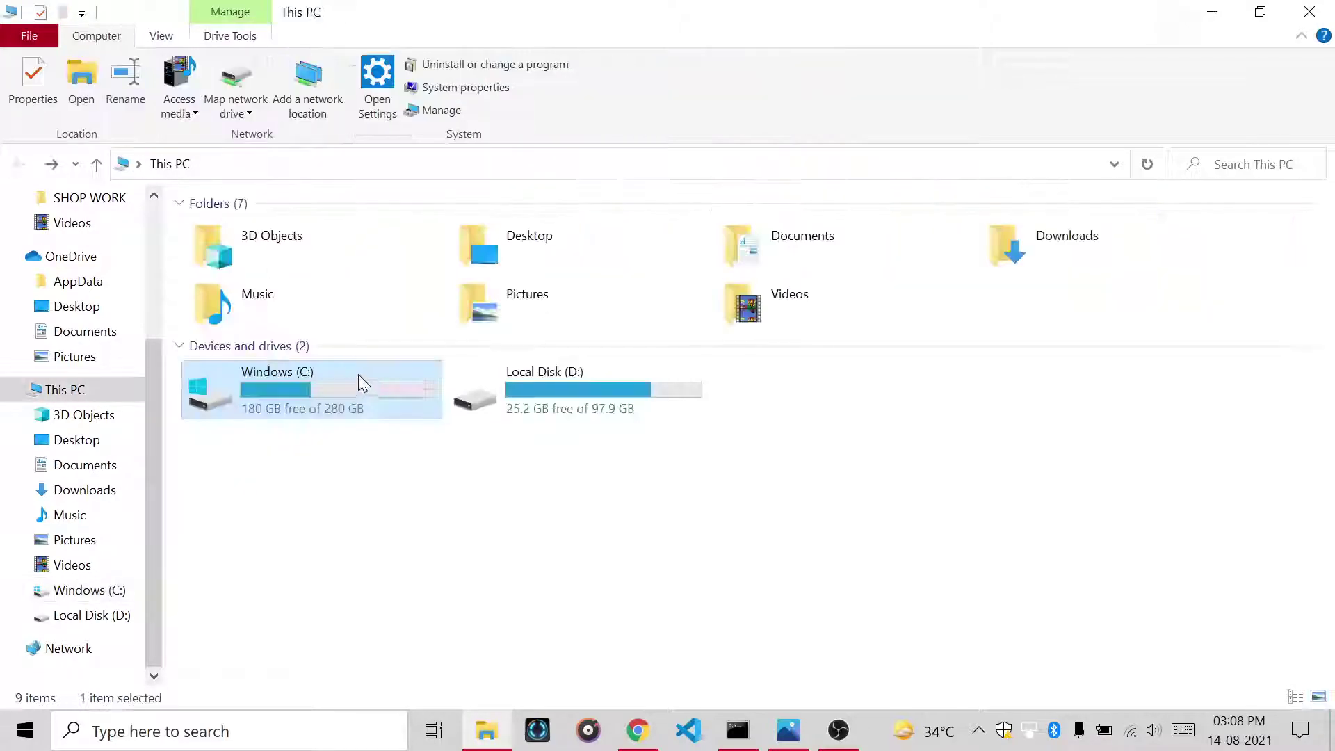
{"action": "left_click", "coordinate": [985, 224]}
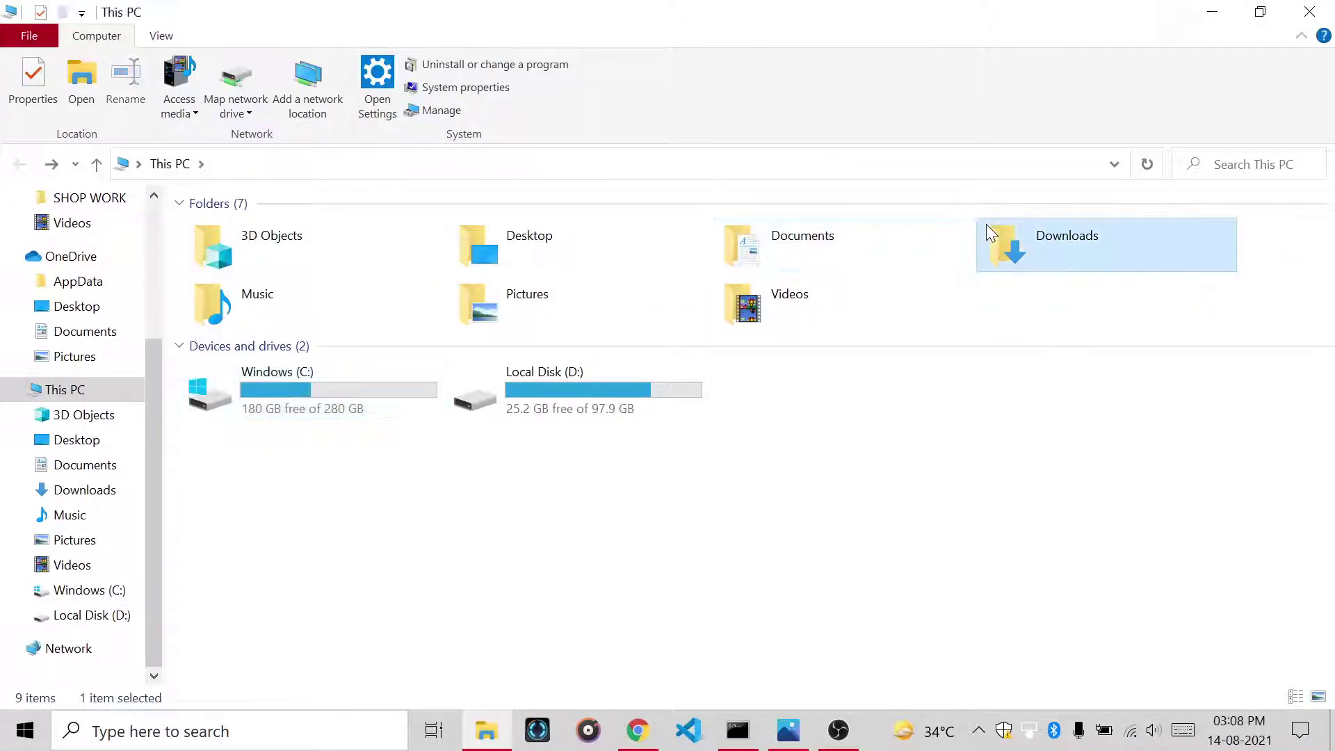
{"action": "double_click", "coordinate": [986, 224]}
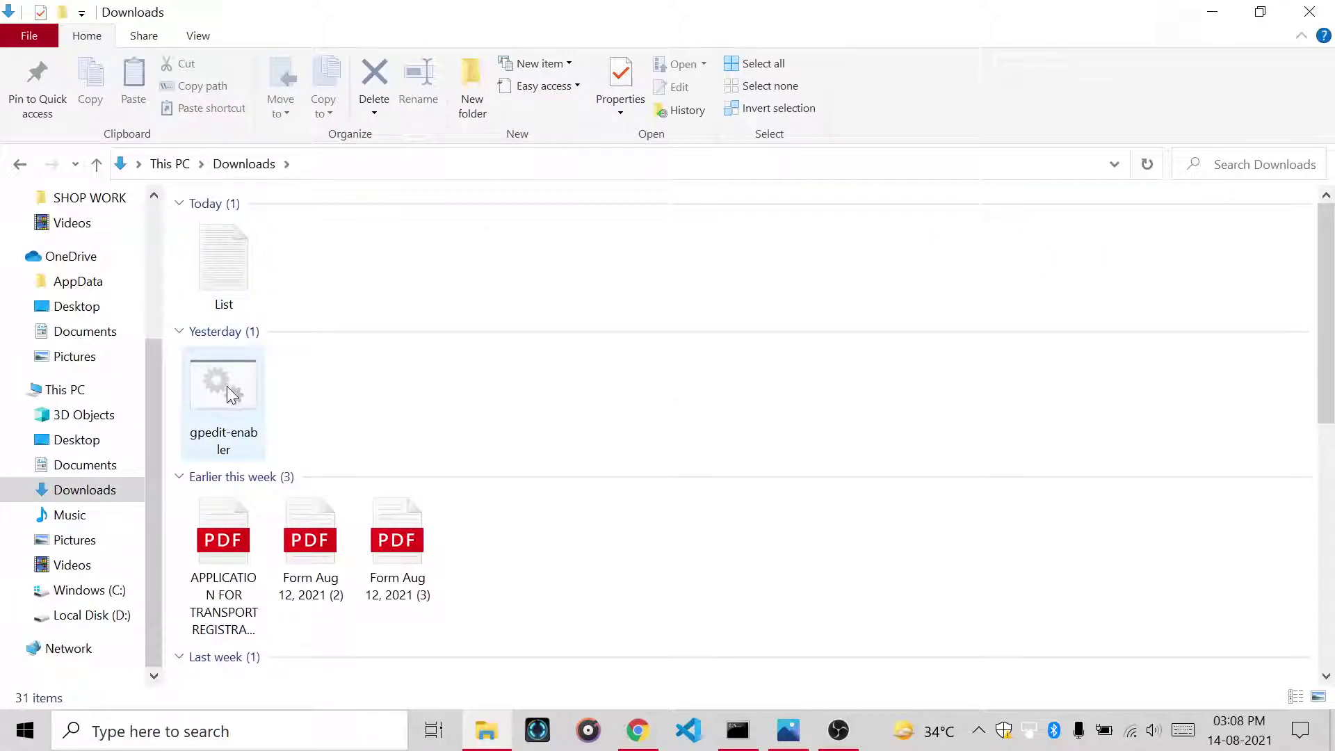
{"action": "right_click", "coordinate": [224, 425]}
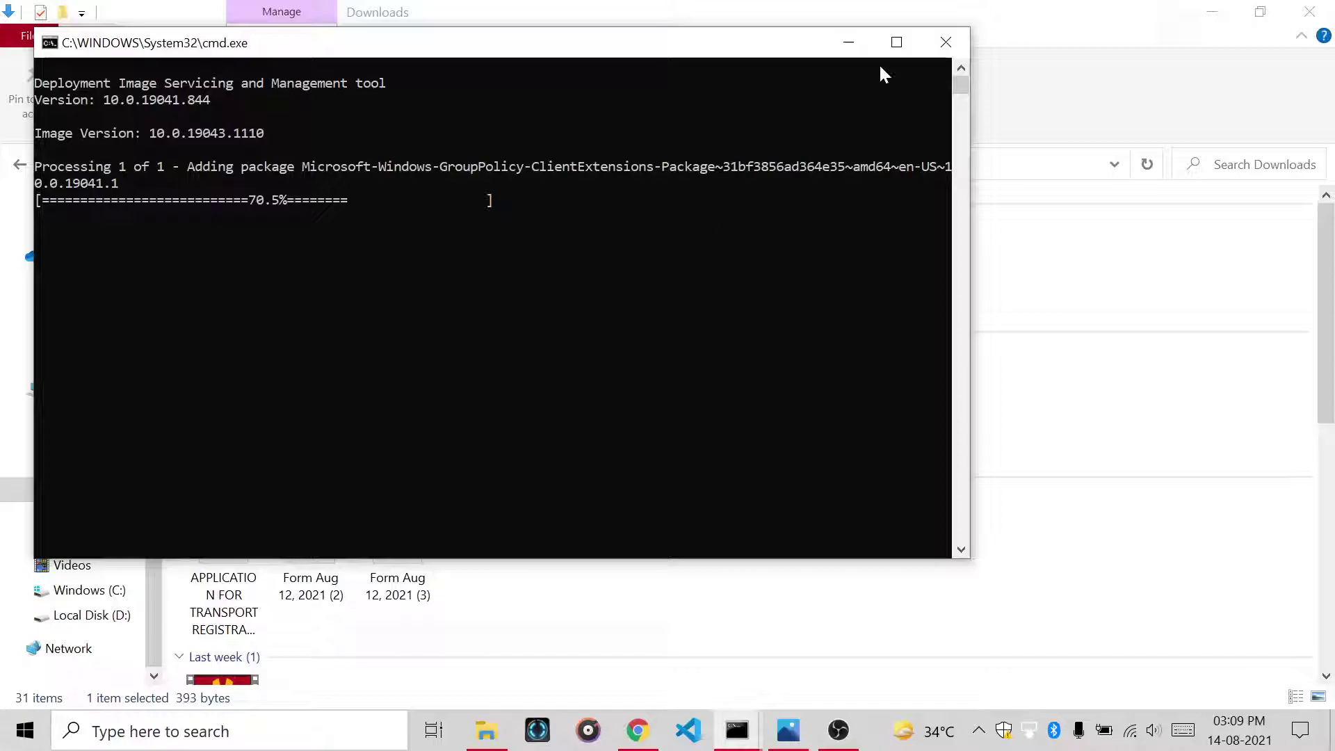
- Close the finished DISM console and File Explorer, then launch the Local Group Policy Editor maximized
{"action": "left_click", "coordinate": [940, 39]}
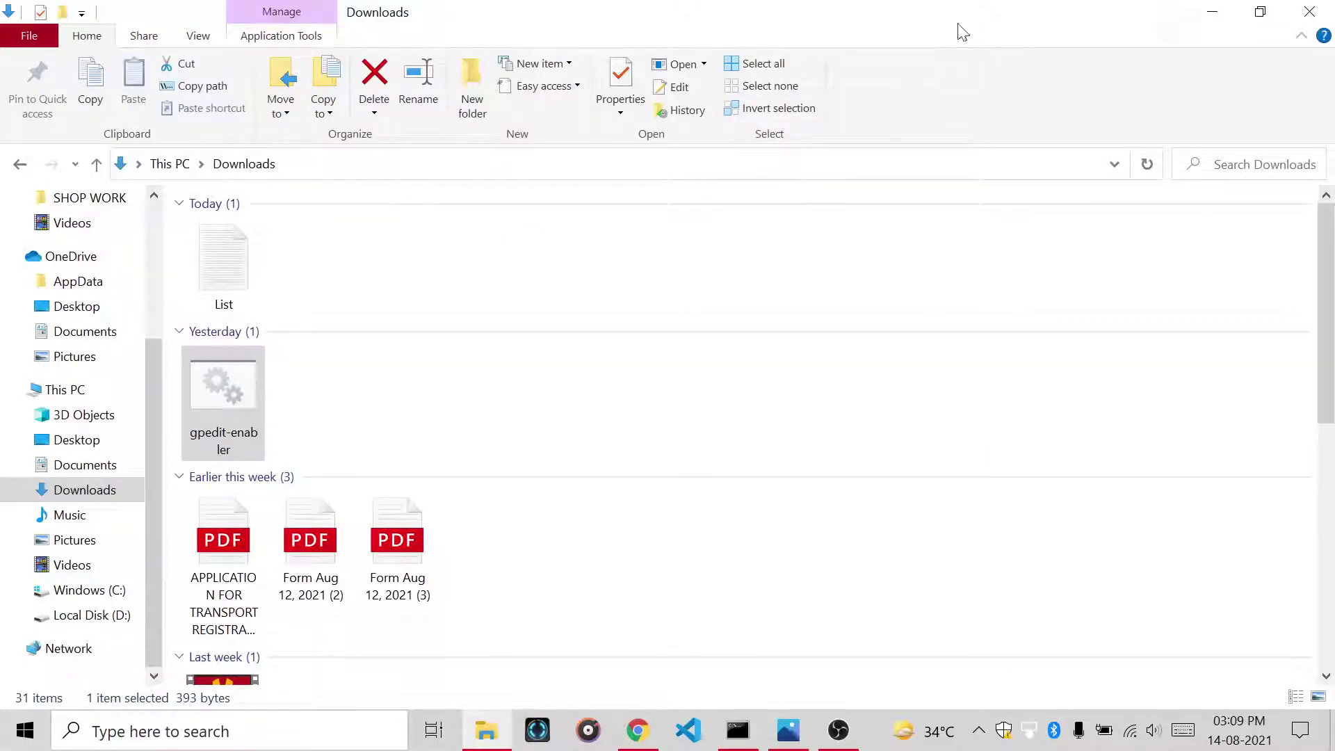
{"action": "left_click", "coordinate": [1309, 12]}
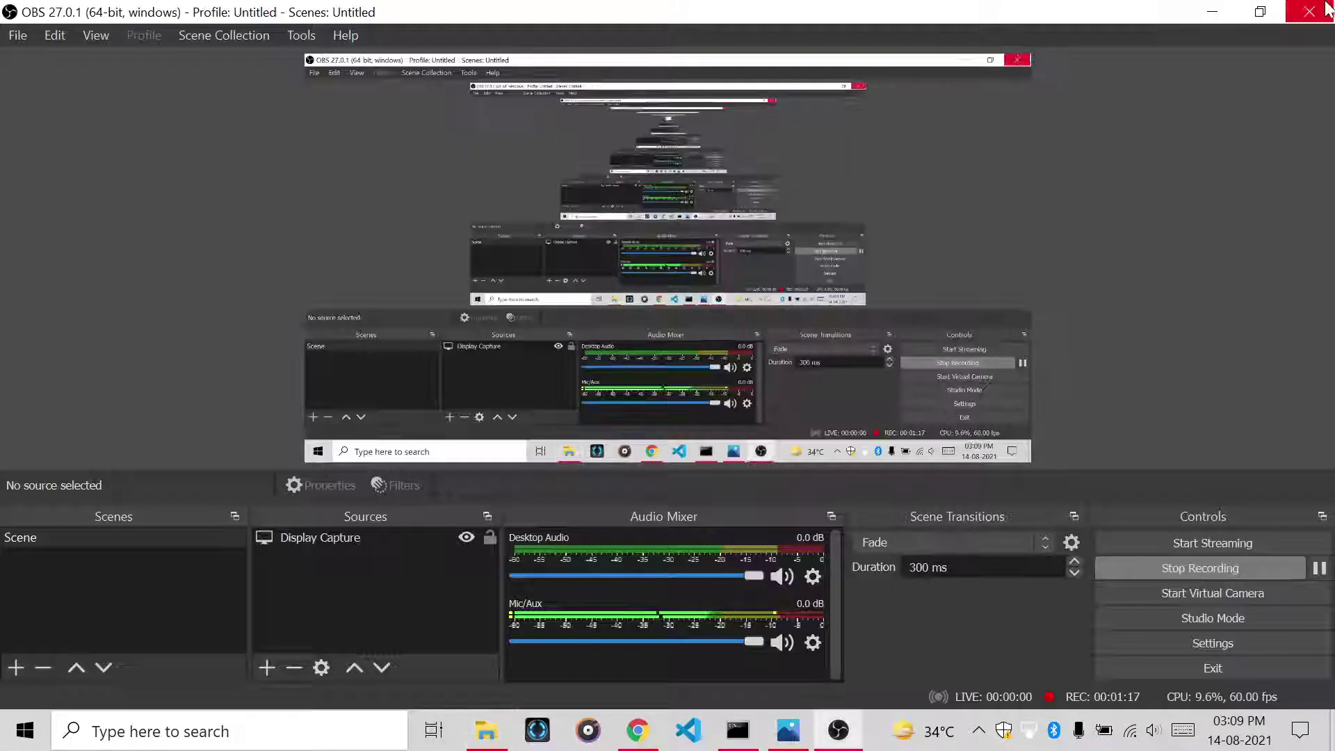
{"action": "left_click", "coordinate": [1213, 11]}
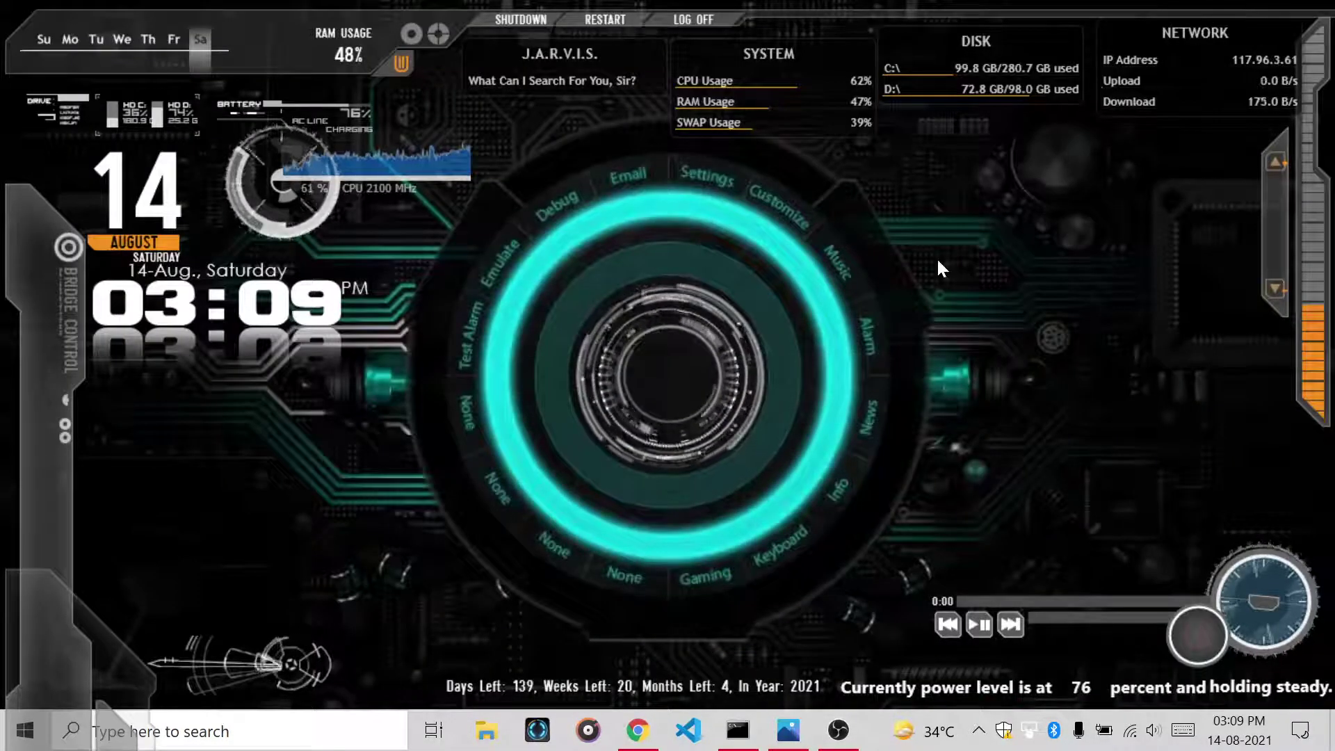
{"action": "key", "text": "super+r"}
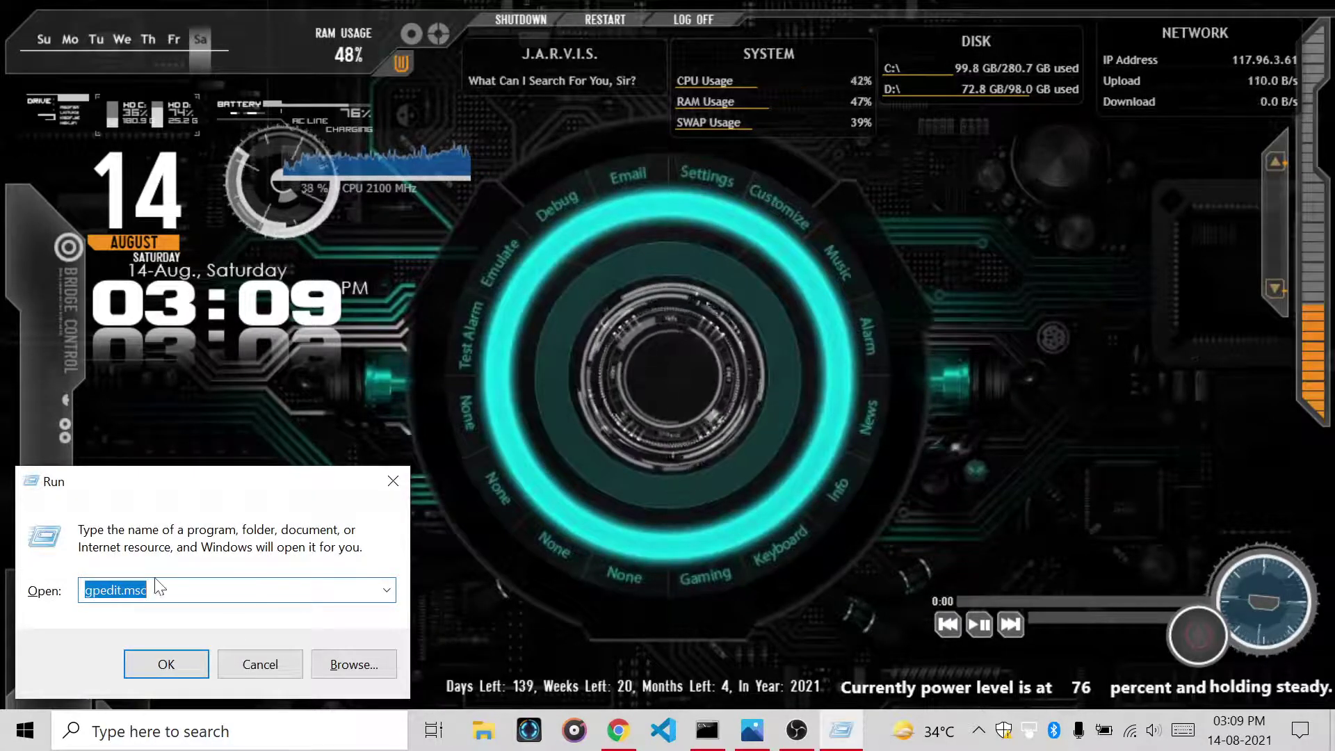
{"action": "left_click", "coordinate": [183, 662]}
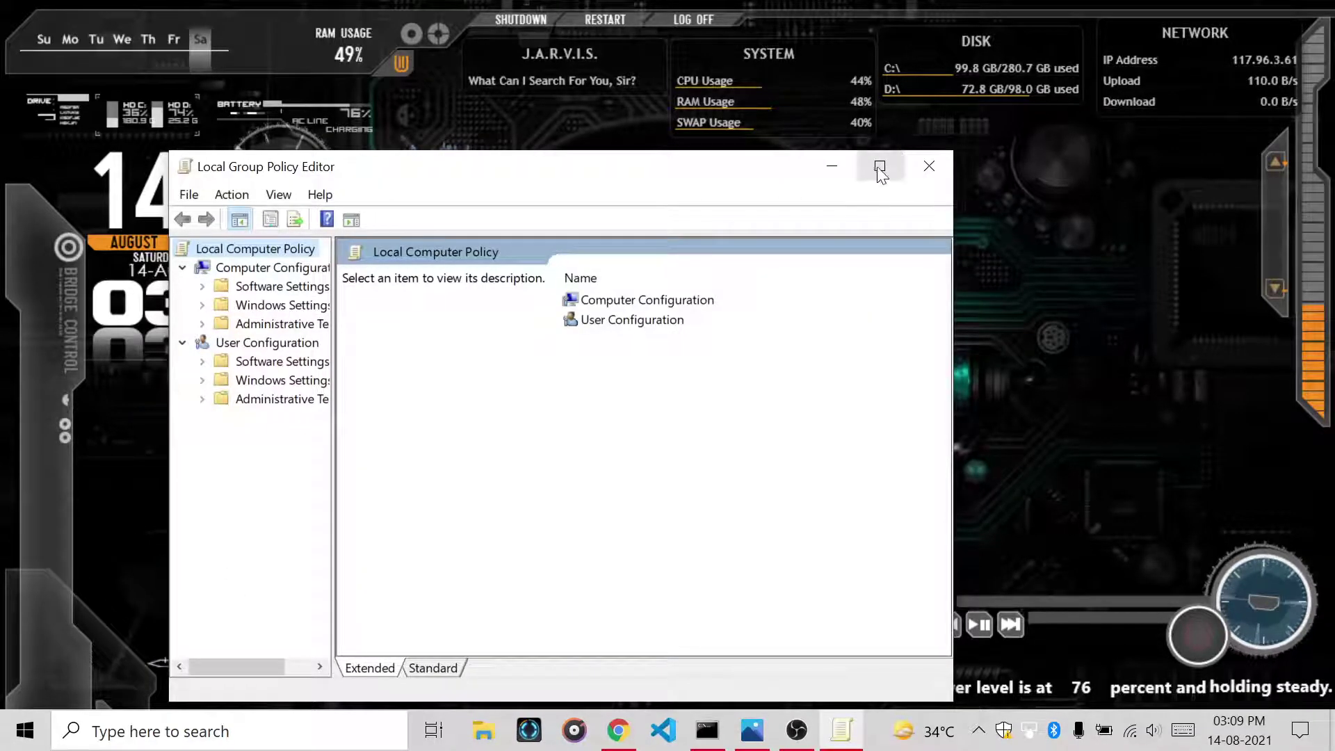
{"action": "left_click", "coordinate": [878, 167]}
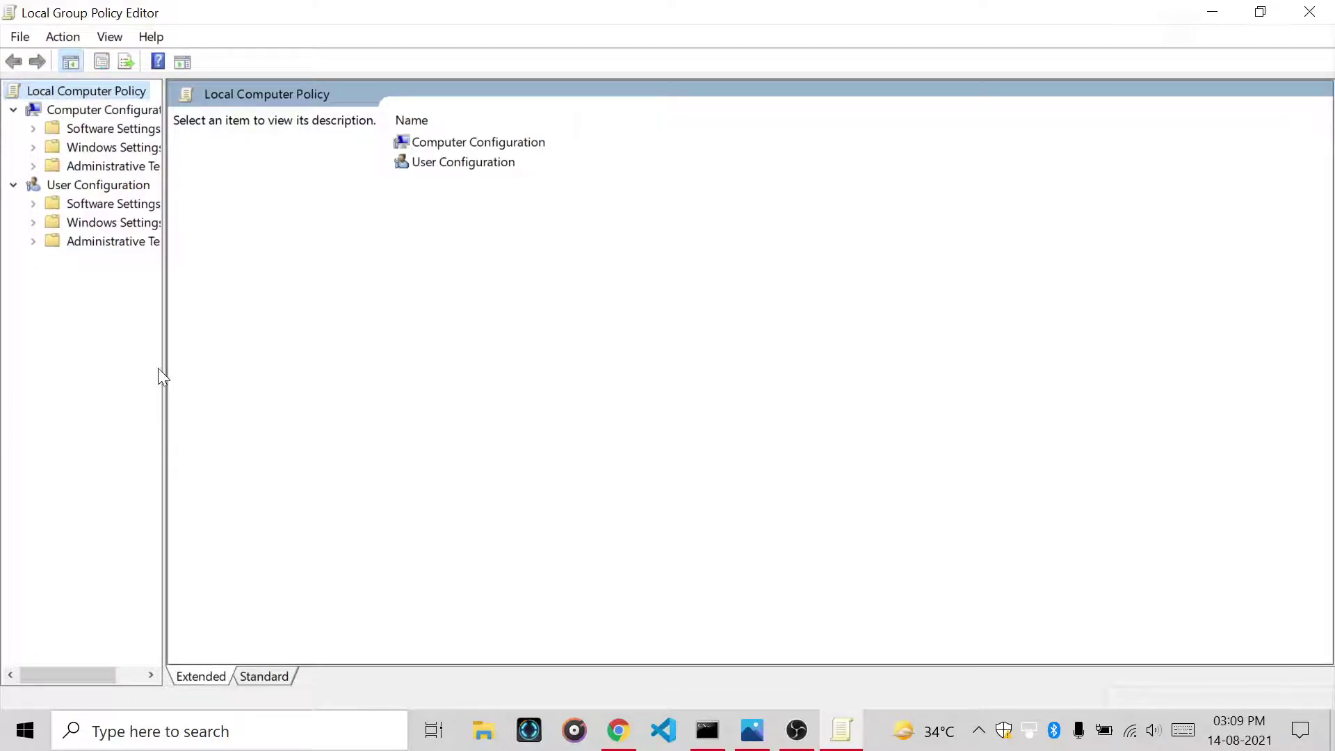
- Set the 'Enable Win32 long paths' policy under Administrative Templates > System > Filesystem to Enabled
{"action": "left_click_drag", "start_coordinate": [163, 370], "coordinate": [220, 373]}
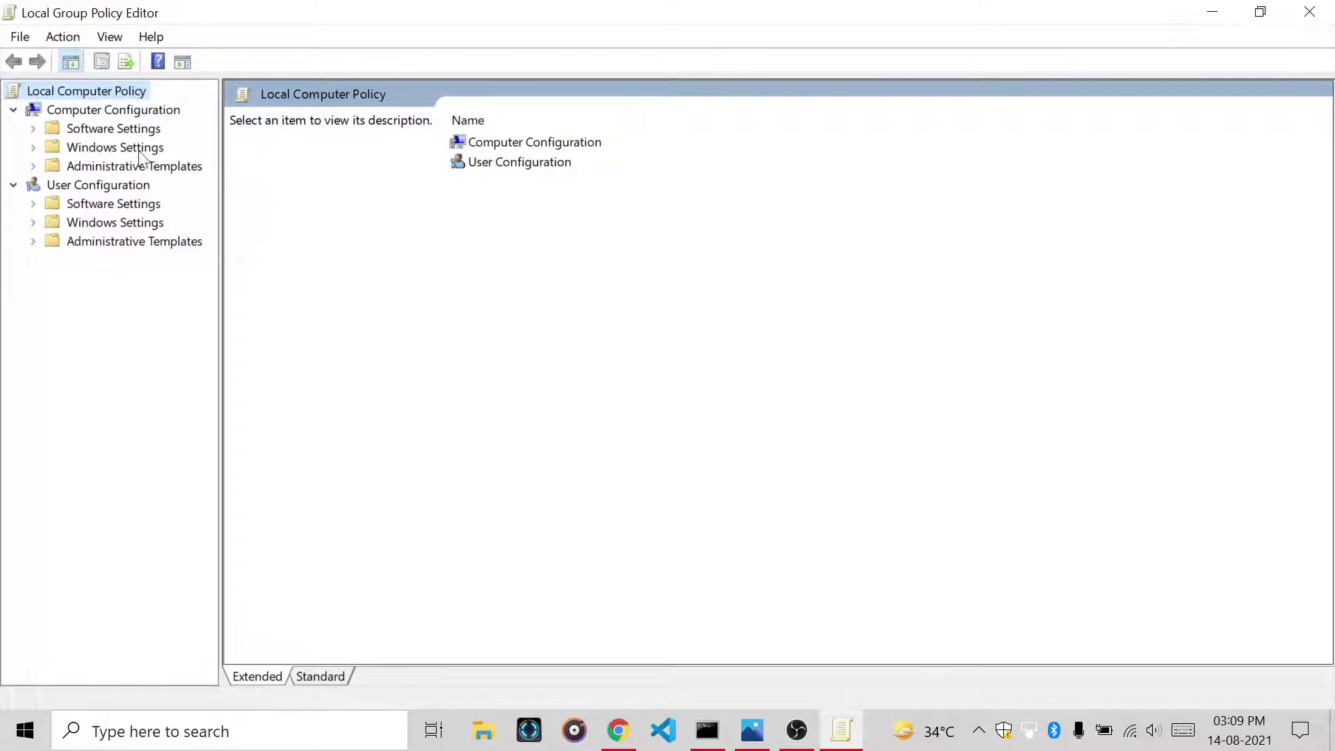
{"action": "double_click", "coordinate": [115, 168]}
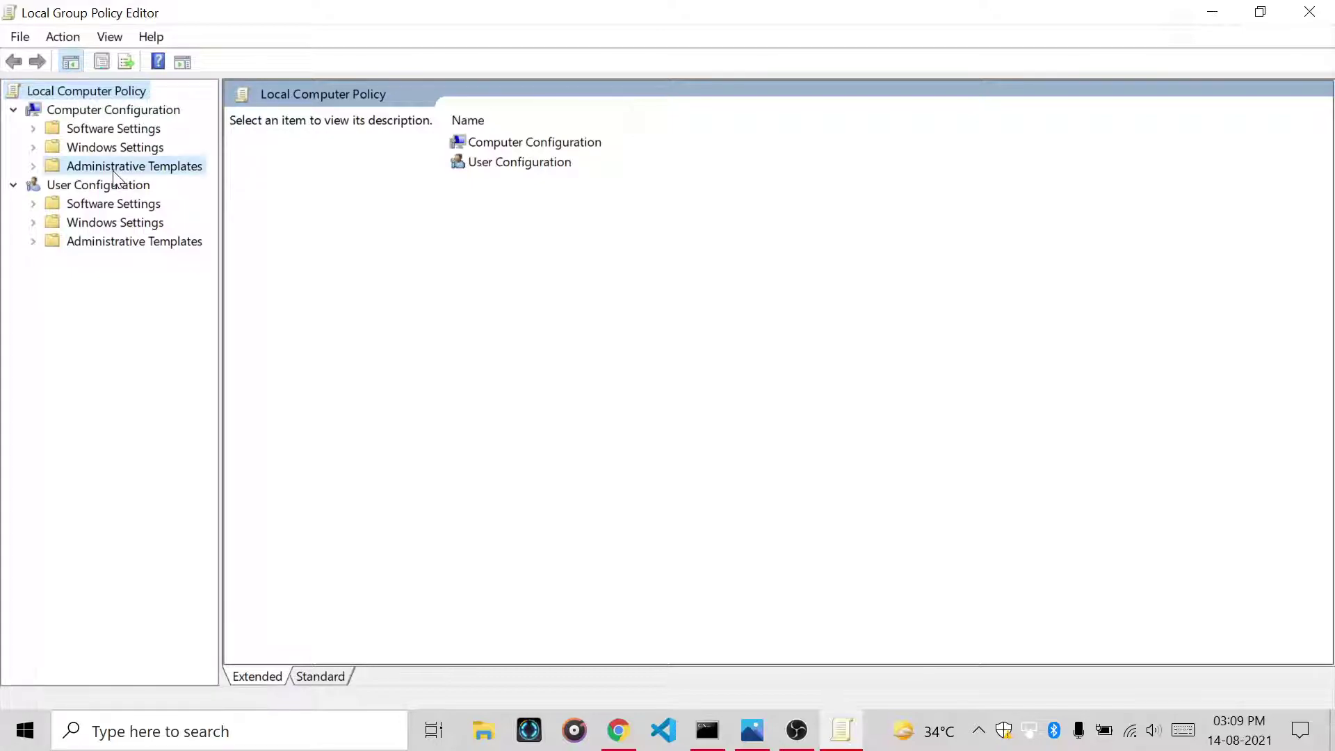
{"action": "double_click", "coordinate": [468, 240]}
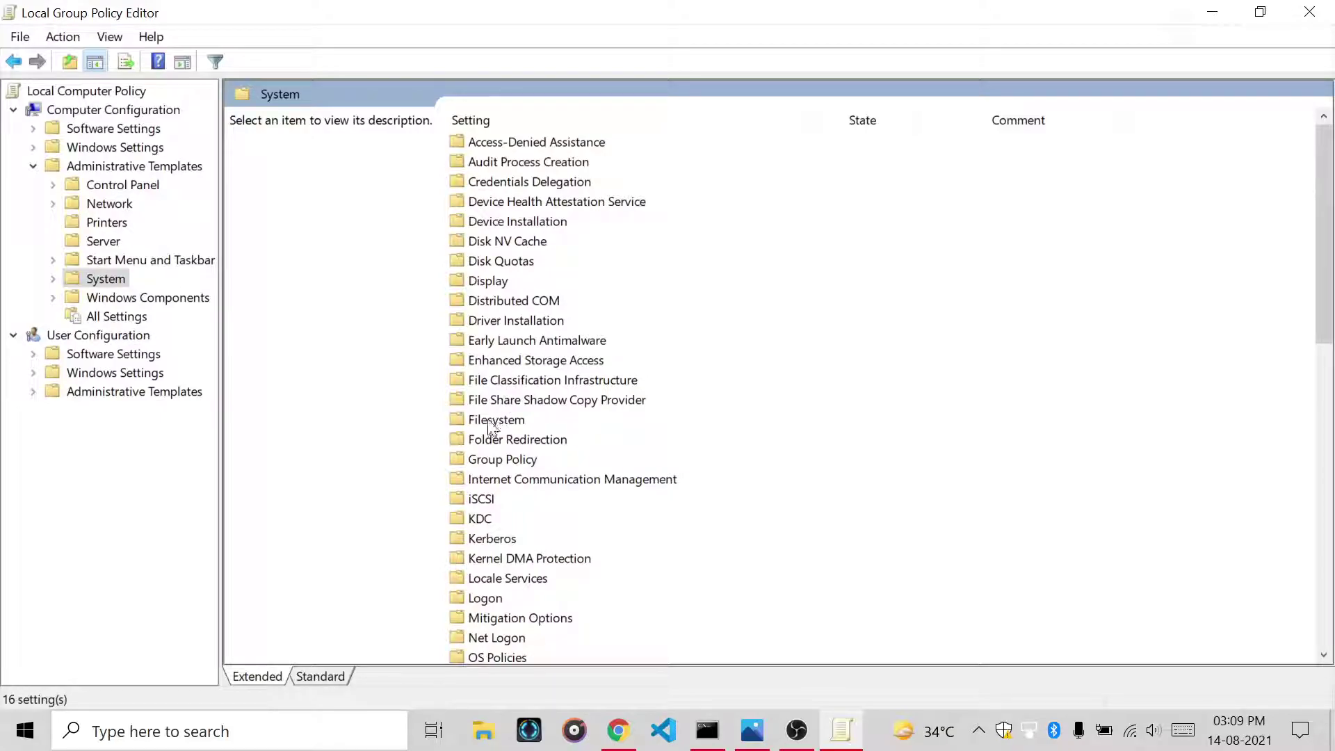
{"action": "double_click", "coordinate": [491, 422]}
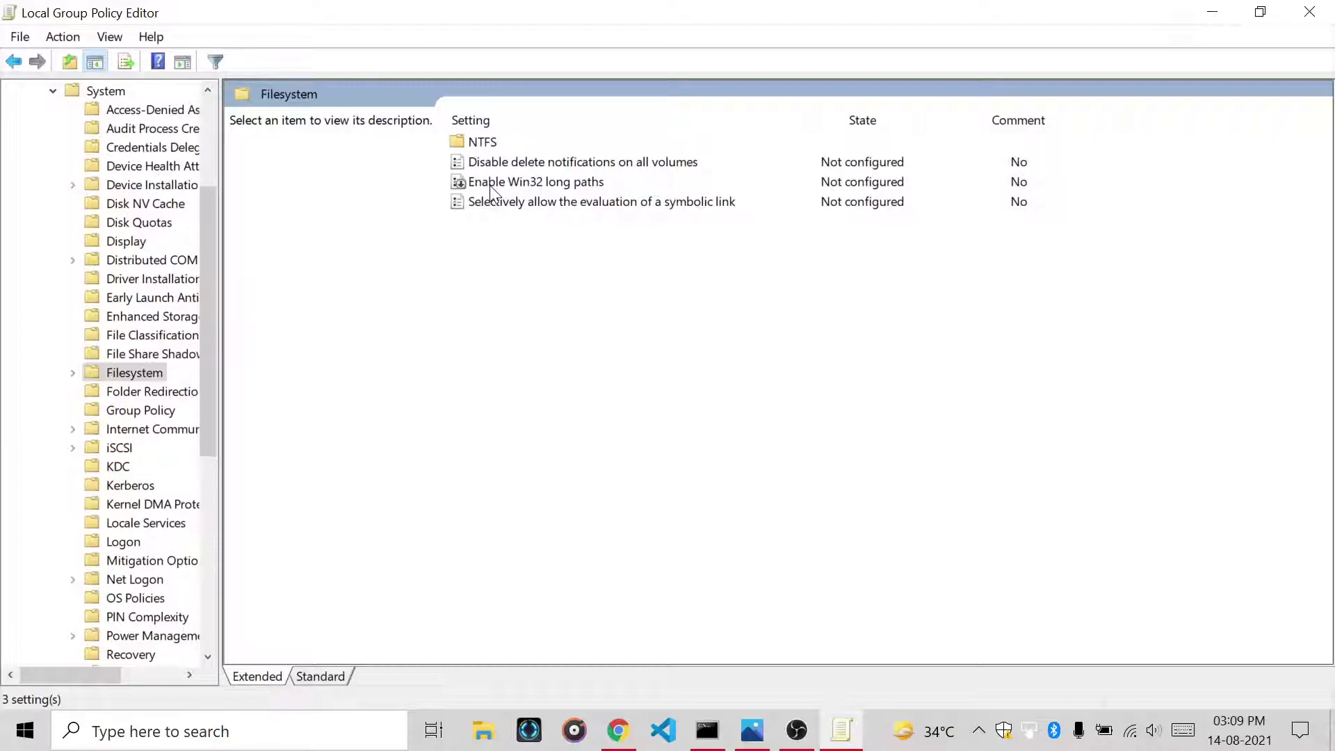
{"action": "double_click", "coordinate": [490, 184]}
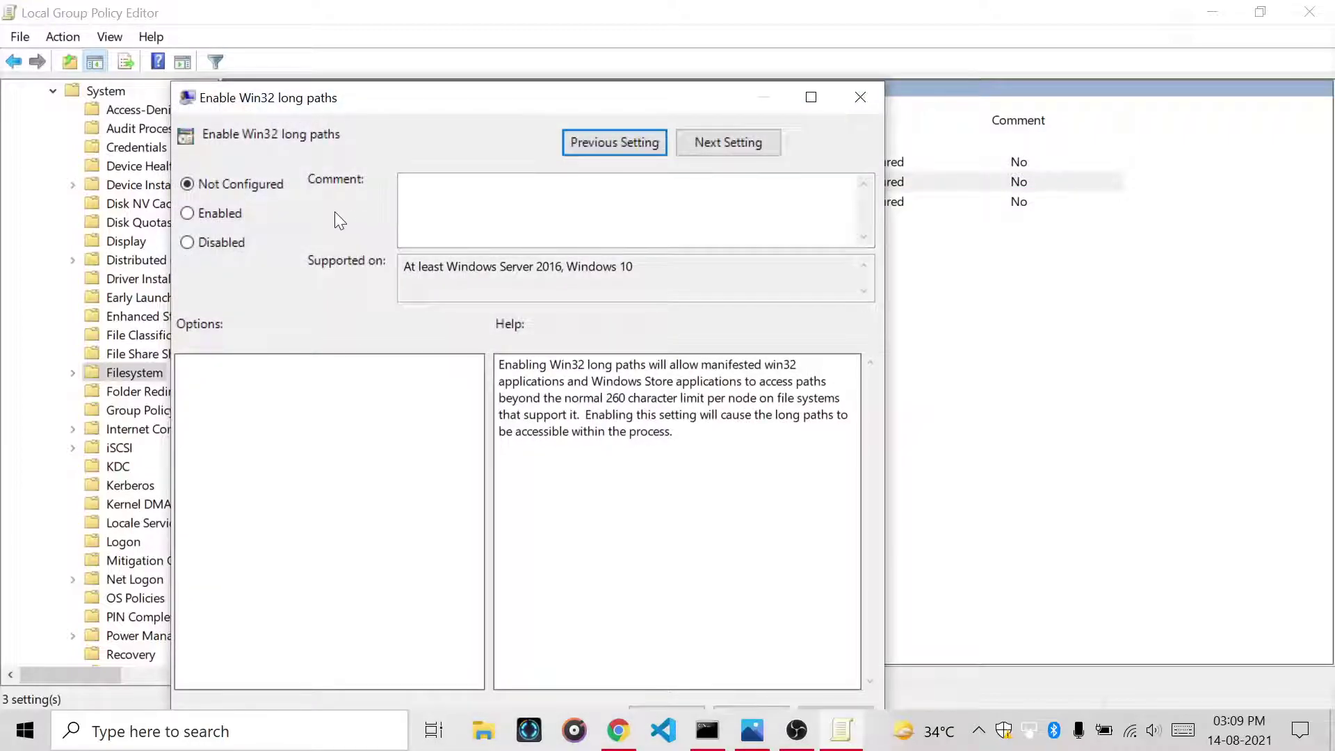
{"action": "left_click", "coordinate": [222, 214]}
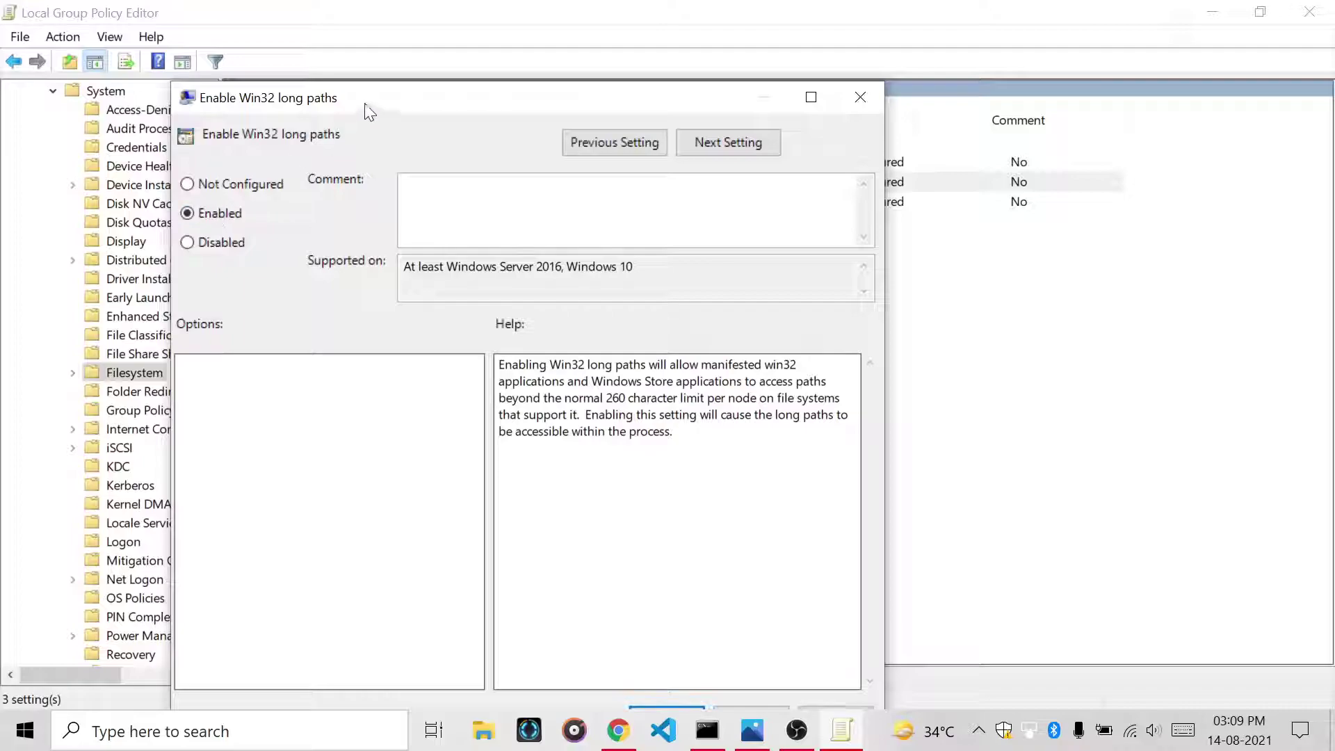
{"action": "left_click_drag", "start_coordinate": [373, 108], "coordinate": [376, 50]}
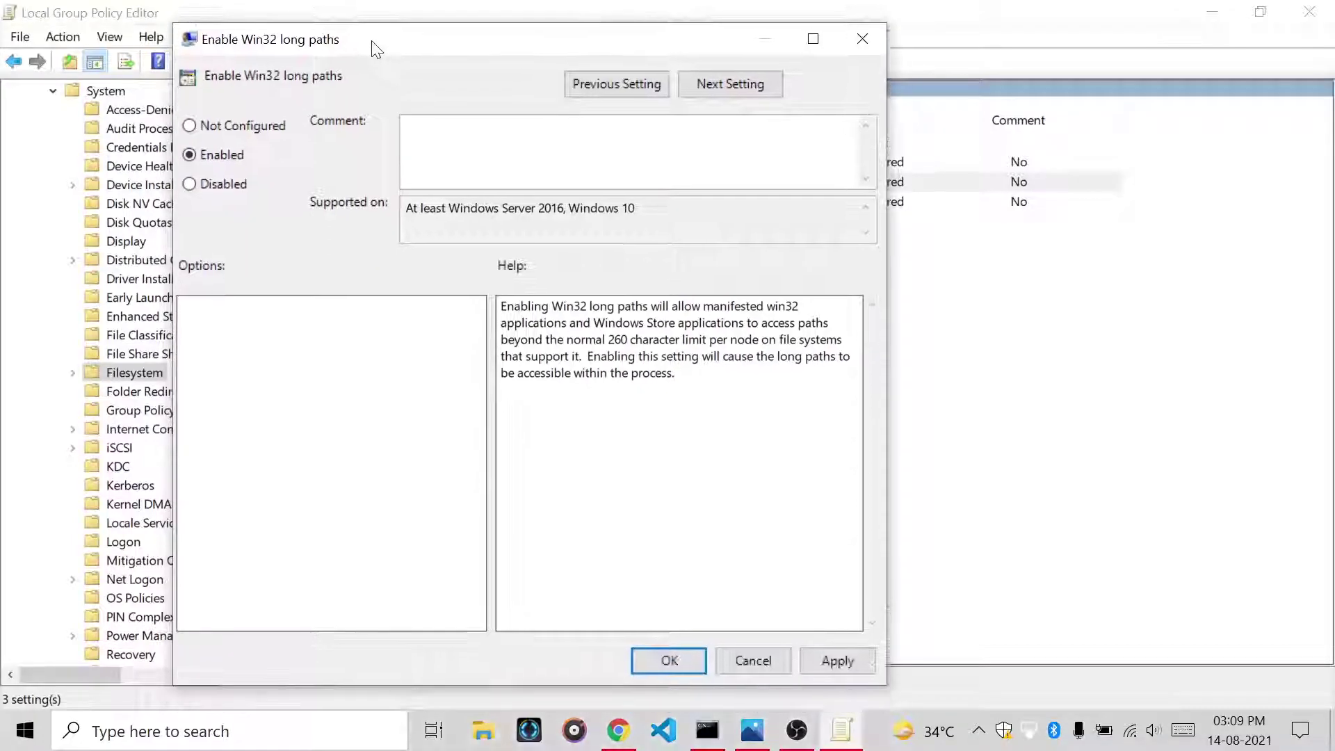
{"action": "left_click", "coordinate": [670, 661]}
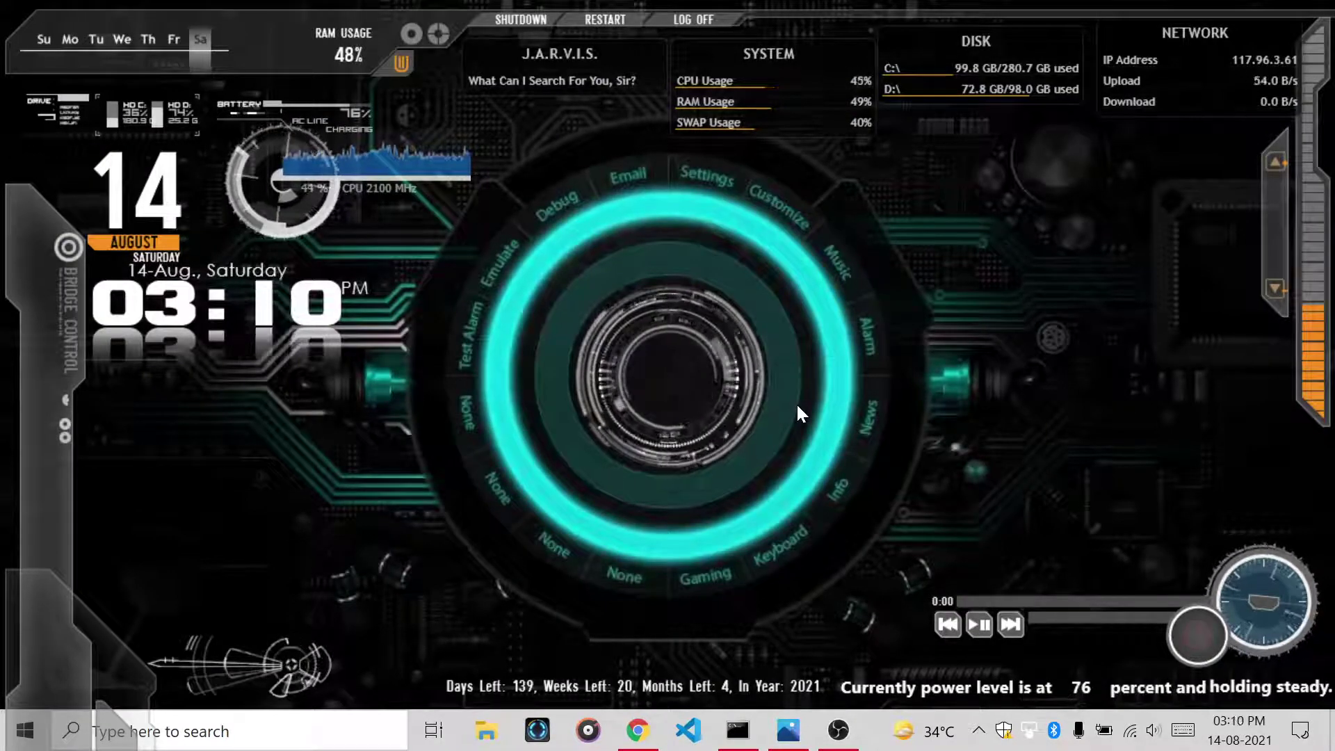
- Launch Registry Editor via the Run dialog and maximize its window
{"action": "key", "text": "super+r"}
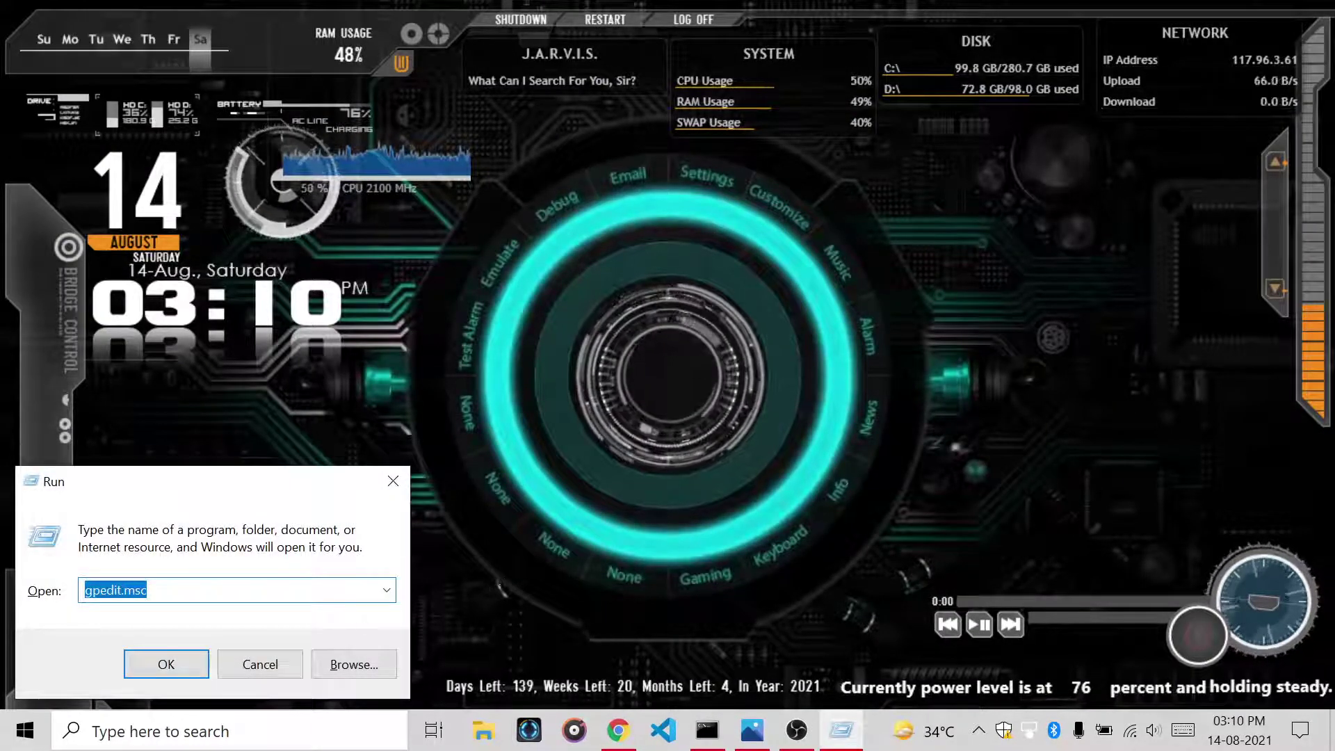
{"action": "key", "text": "End"}
{"action": "key", "text": "BackSpace"}
{"action": "key", "text": "BackSpace"}
{"action": "key", "text": "BackSpace"}
{"action": "key", "text": "BackSpace"}
{"action": "key", "text": "BackSpace"}
{"action": "key", "text": "BackSpace"}
{"action": "key", "text": "BackSpace"}
{"action": "key", "text": "BackSpace"}
{"action": "key", "text": "BackSpace"}
{"action": "key", "text": "BackSpace"}
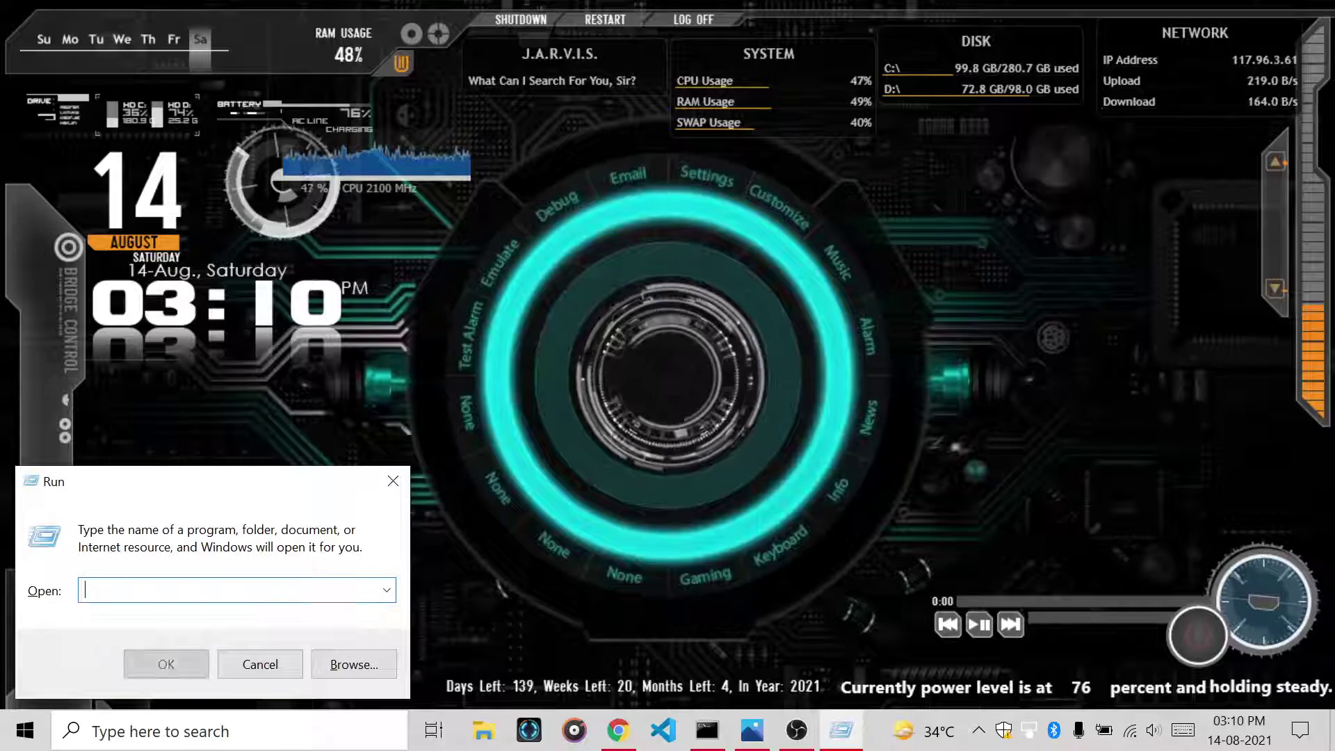
{"action": "type", "text": "re"}
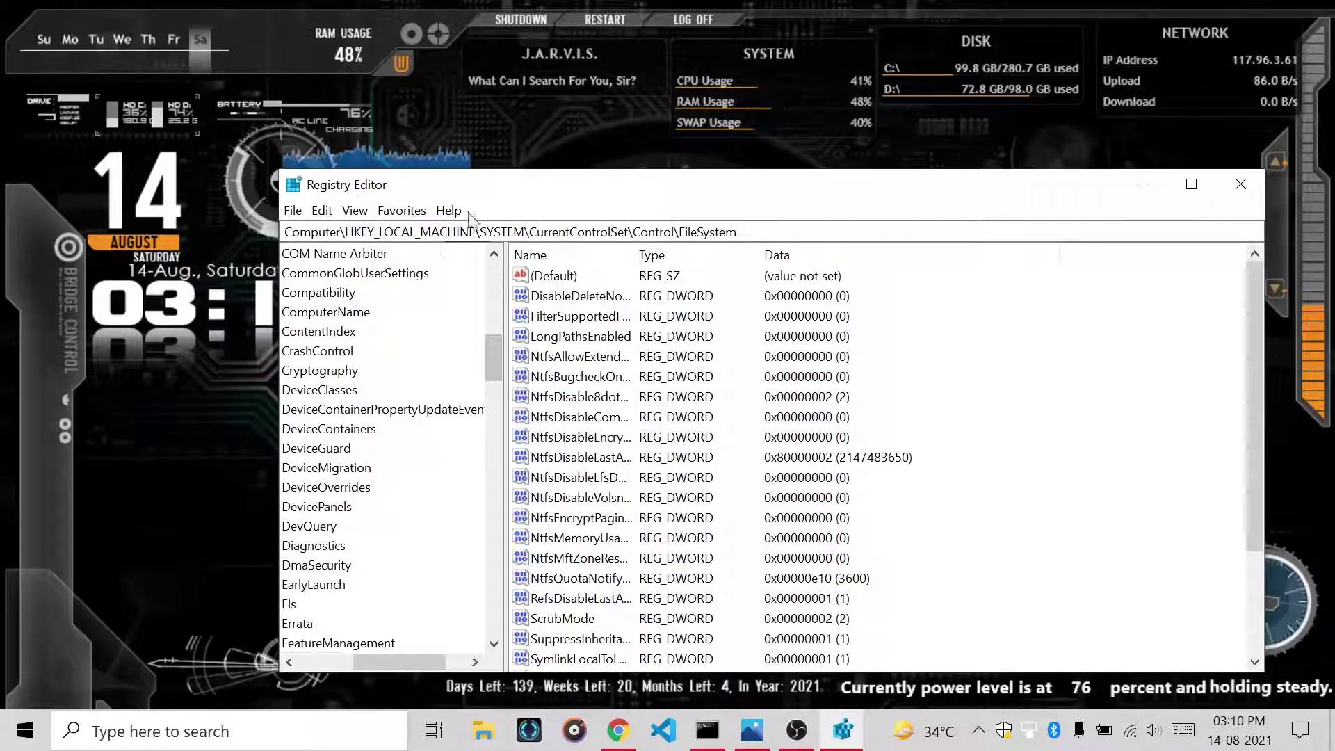
{"action": "left_click_drag", "start_coordinate": [487, 189], "coordinate": [499, 3]}
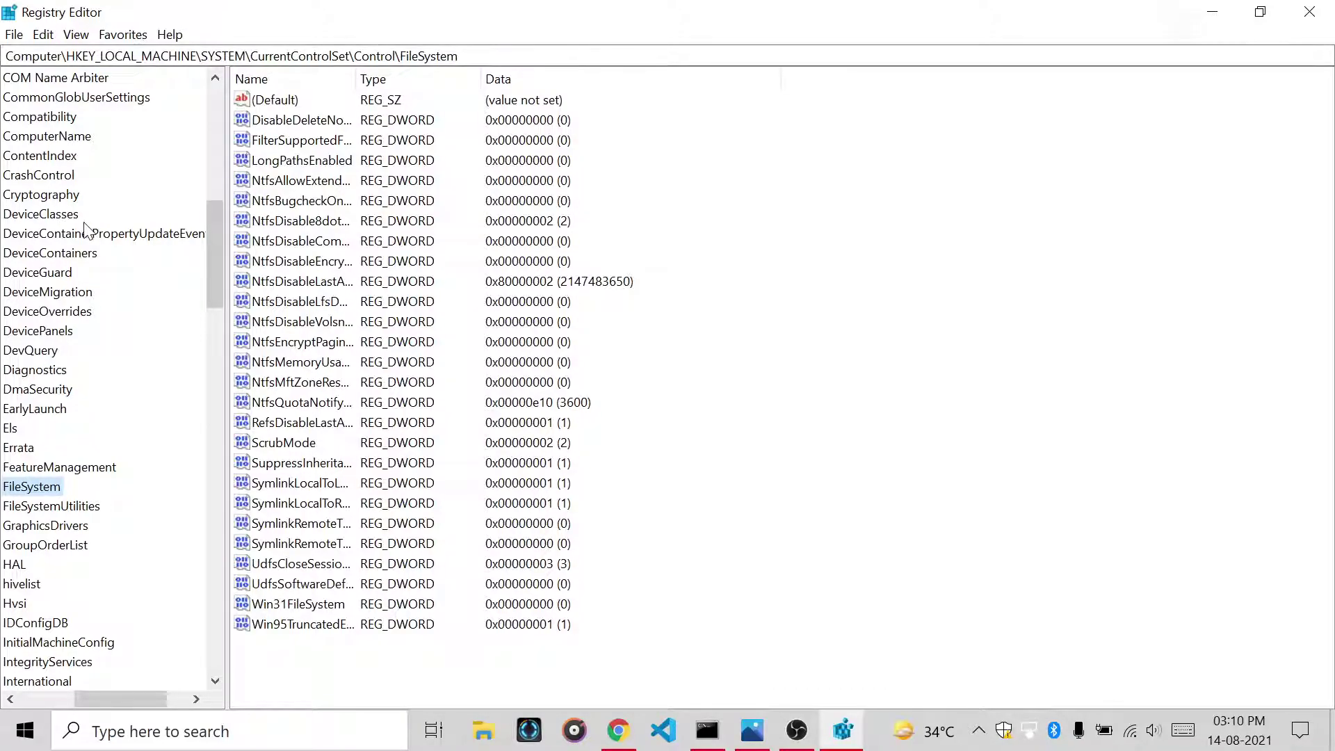
- Set LongPathsEnabled under the FileSystem key to 2, then close Registry Editor
{"action": "left_click", "coordinate": [40, 55]}
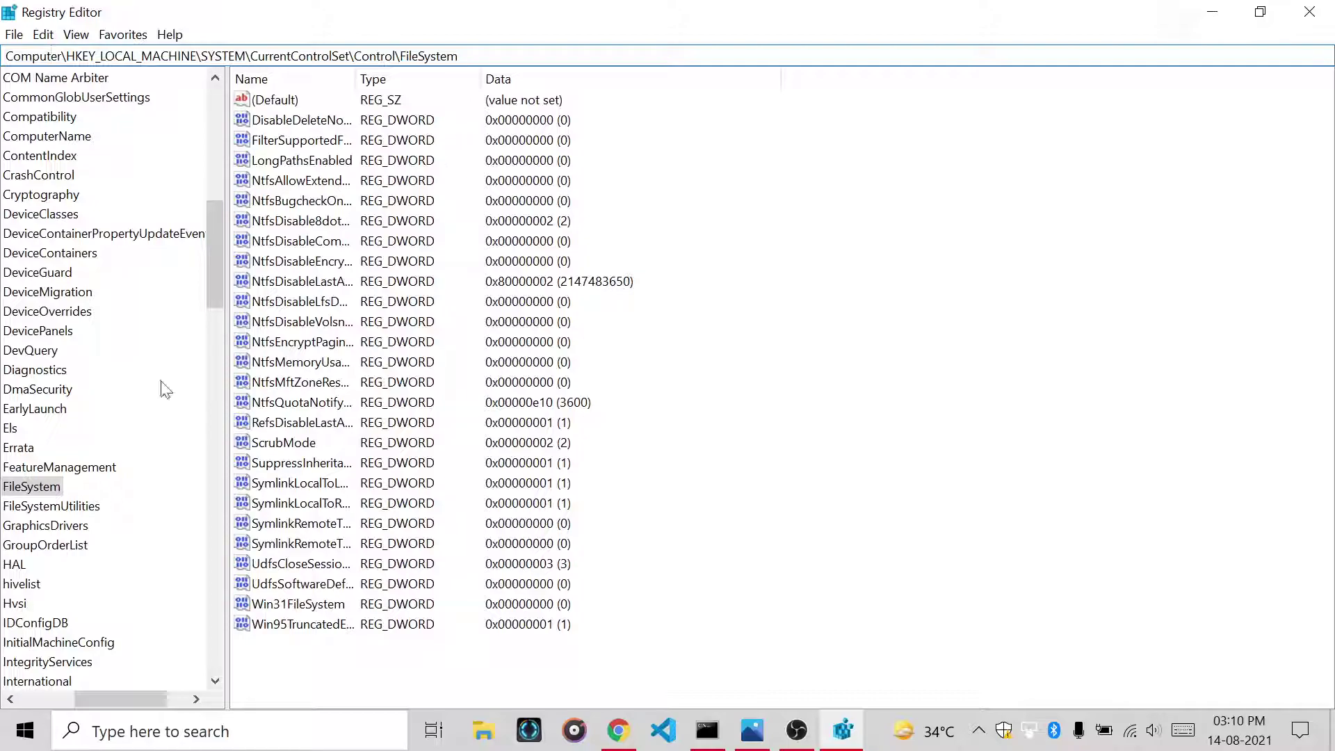
{"action": "scroll", "coordinate": [106, 422], "scroll_direction": "up", "scroll_amount": 7}
{"action": "scroll", "coordinate": [106, 422], "scroll_direction": "down", "scroll_amount": 6}
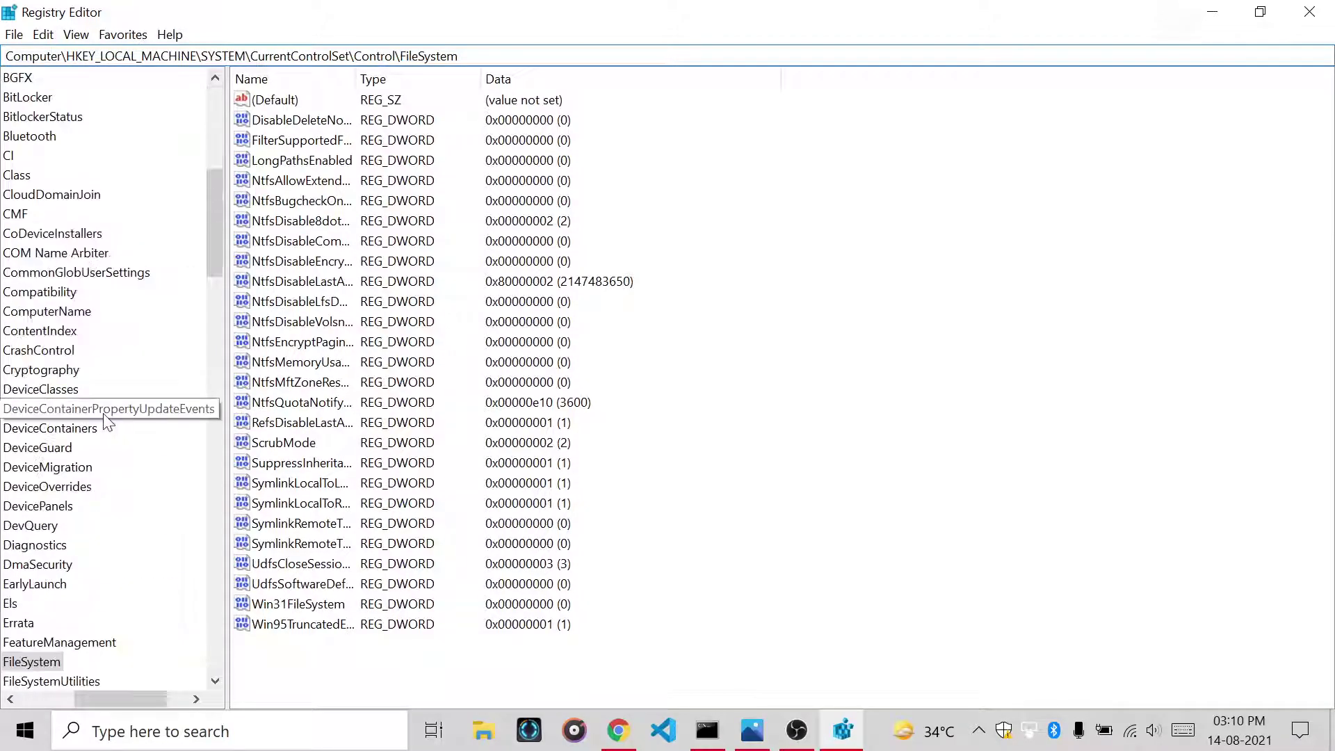
{"action": "left_click", "coordinate": [33, 551]}
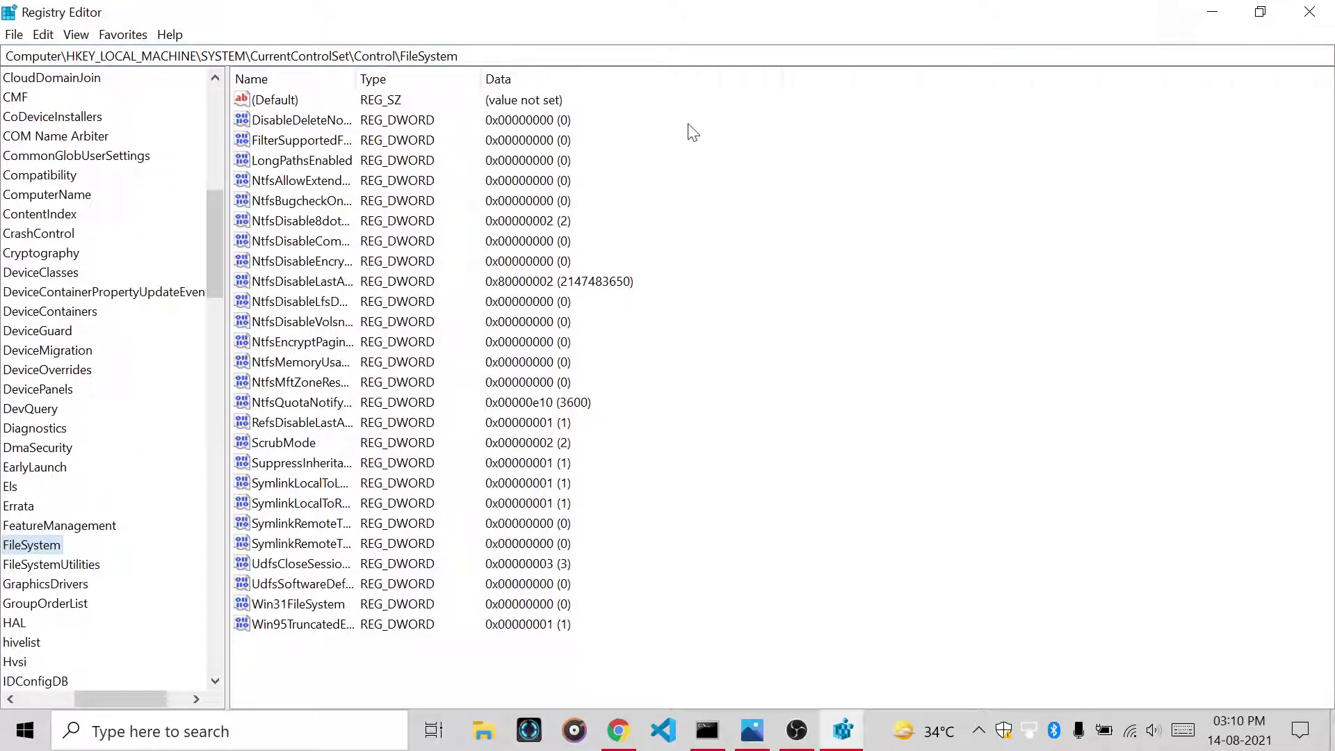
{"action": "double_click", "coordinate": [297, 160]}
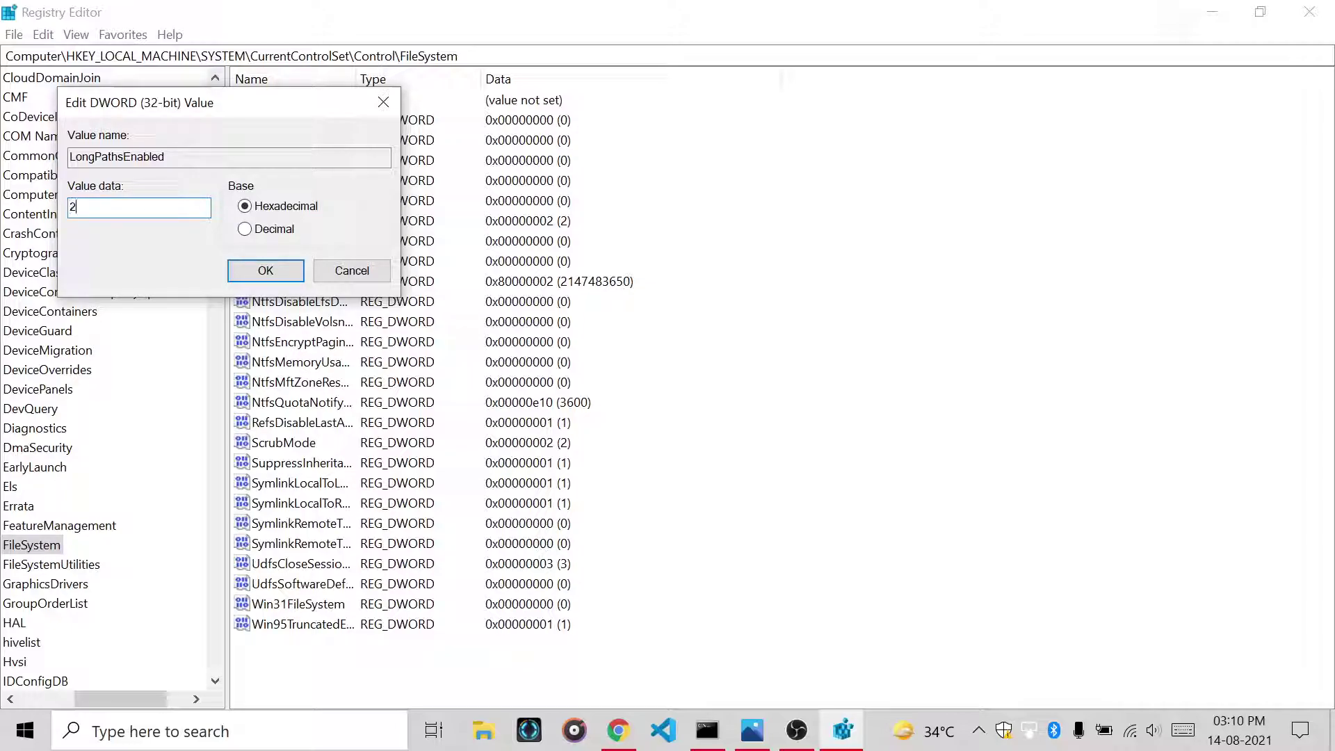
{"action": "left_click", "coordinate": [261, 273]}
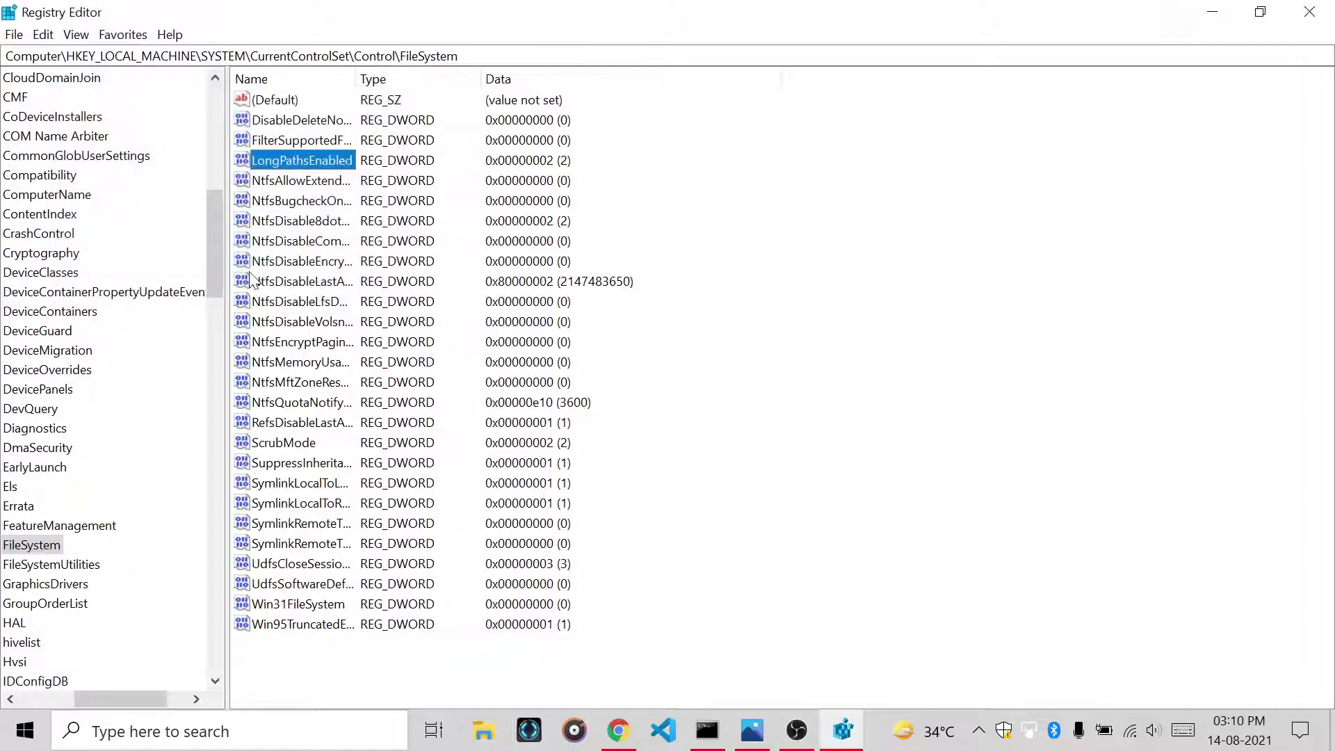
{"action": "left_click", "coordinate": [1305, 10]}
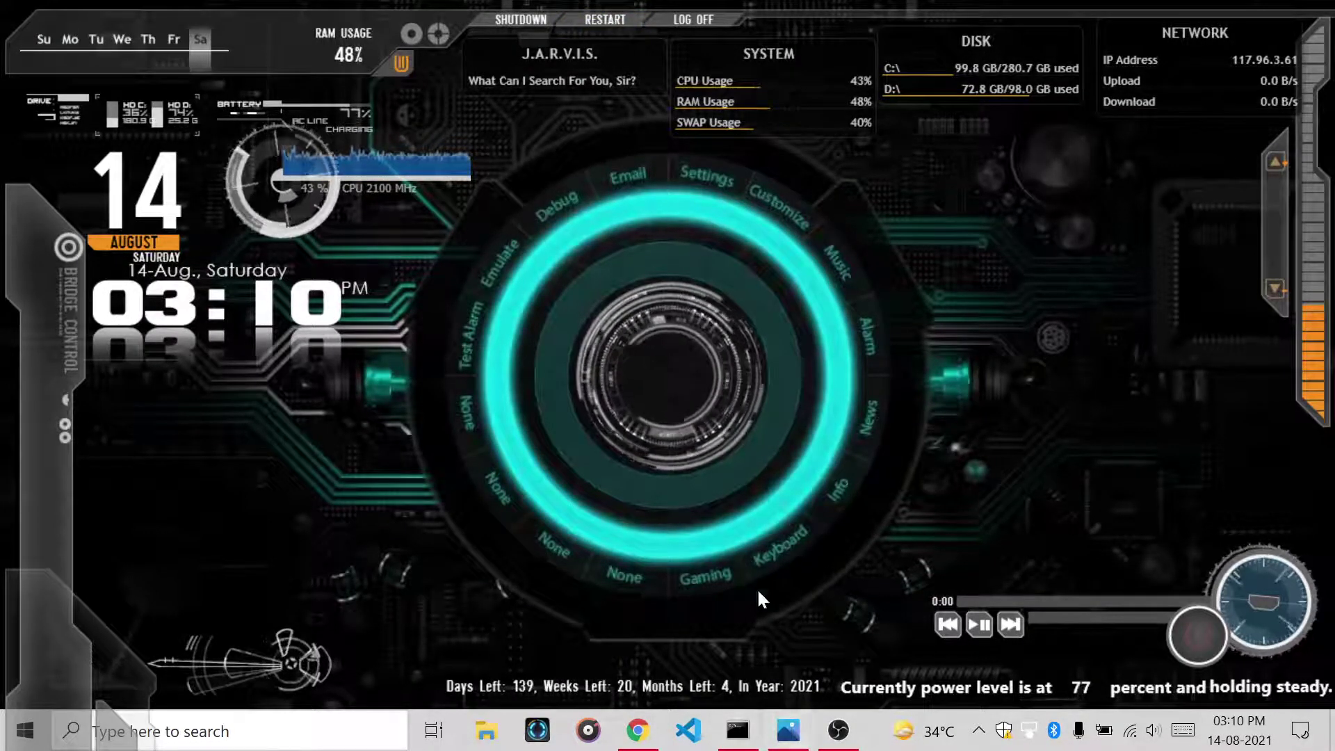
- Restore Command Prompt and rerun the recalled 'pip install tensorflow' command
{"action": "left_click", "coordinate": [759, 734]}
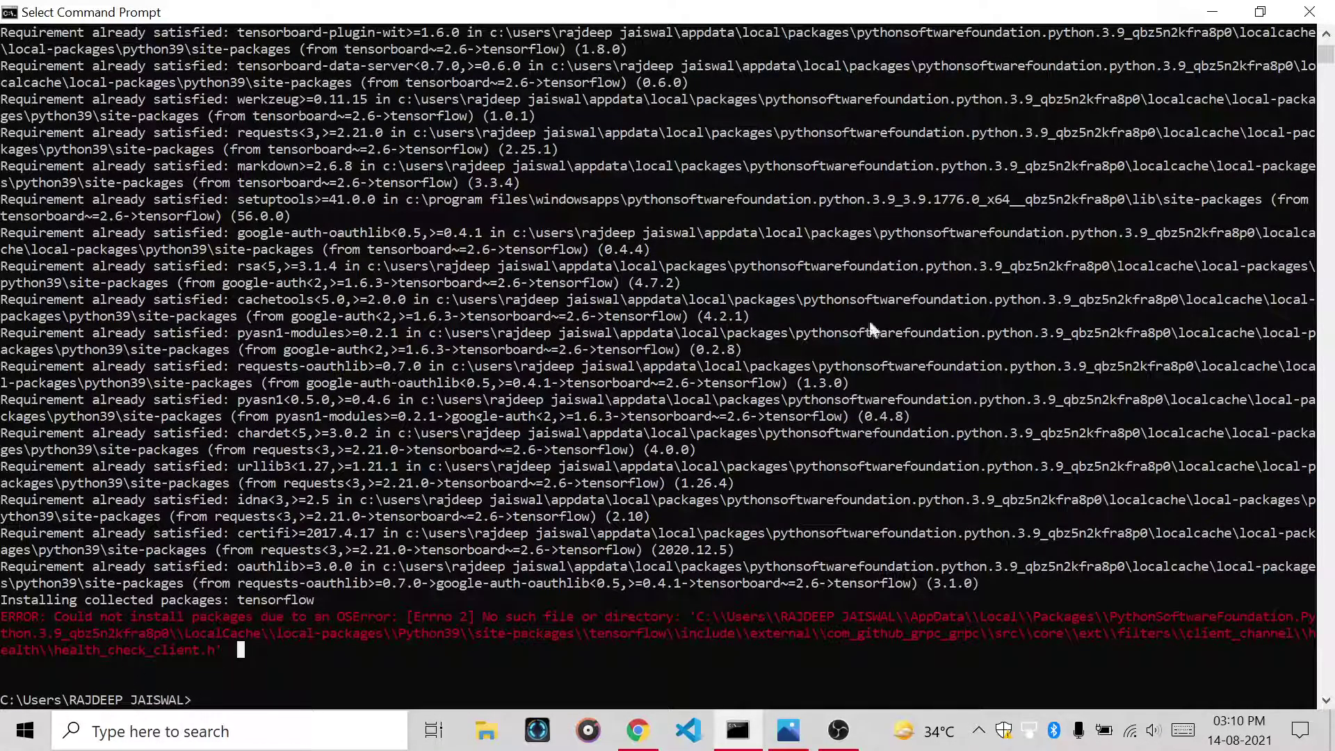
{"action": "left_click", "coordinate": [218, 701]}
{"action": "left_click", "coordinate": [200, 701]}
{"action": "key", "text": "Escape"}
{"action": "key", "text": "Up"}
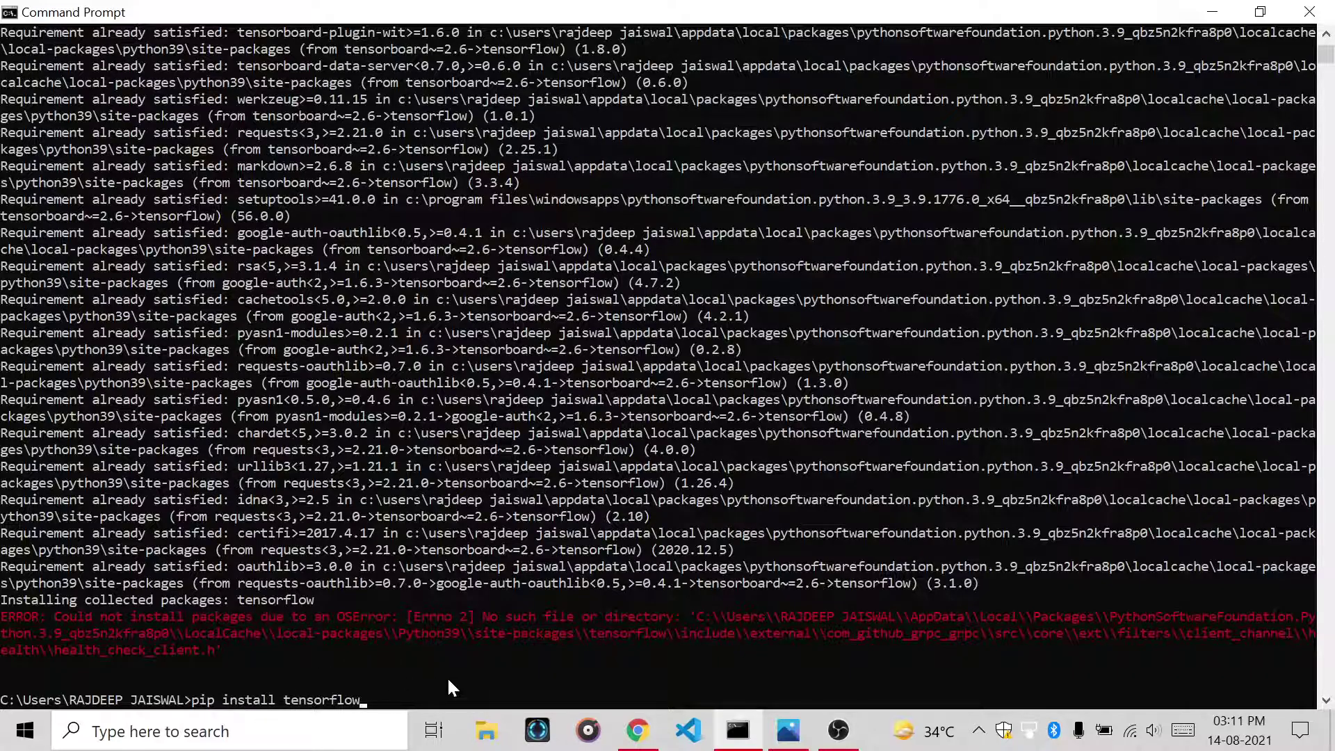
{"action": "key", "text": "Return"}
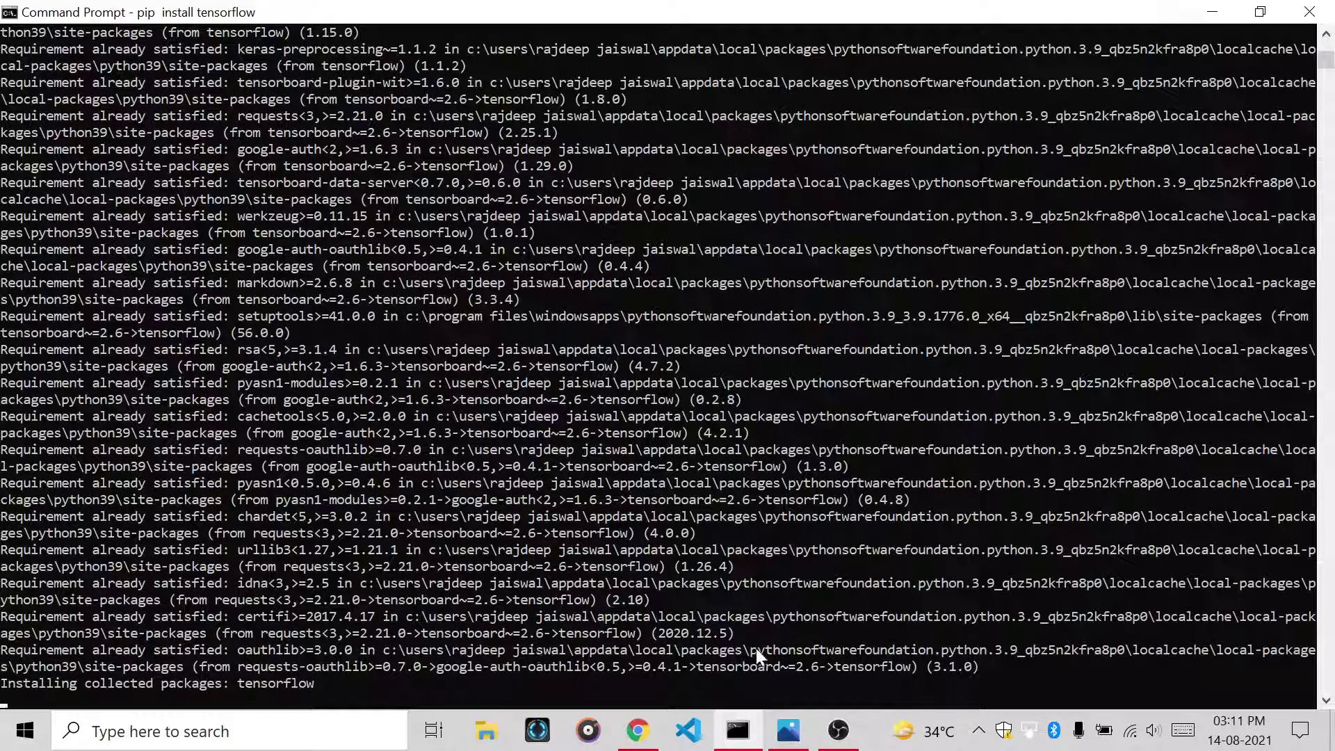
{"action": "left_click", "coordinate": [788, 729]}
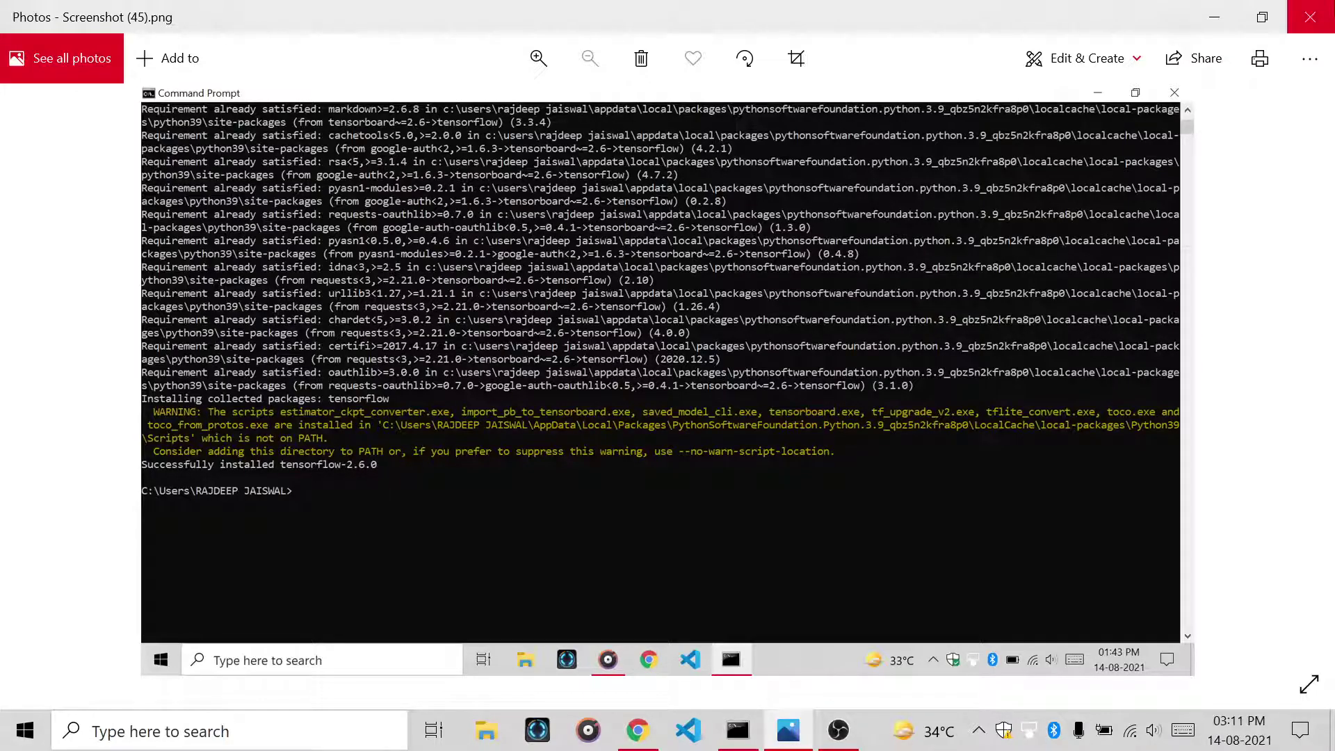
{"action": "left_click", "coordinate": [1309, 16]}
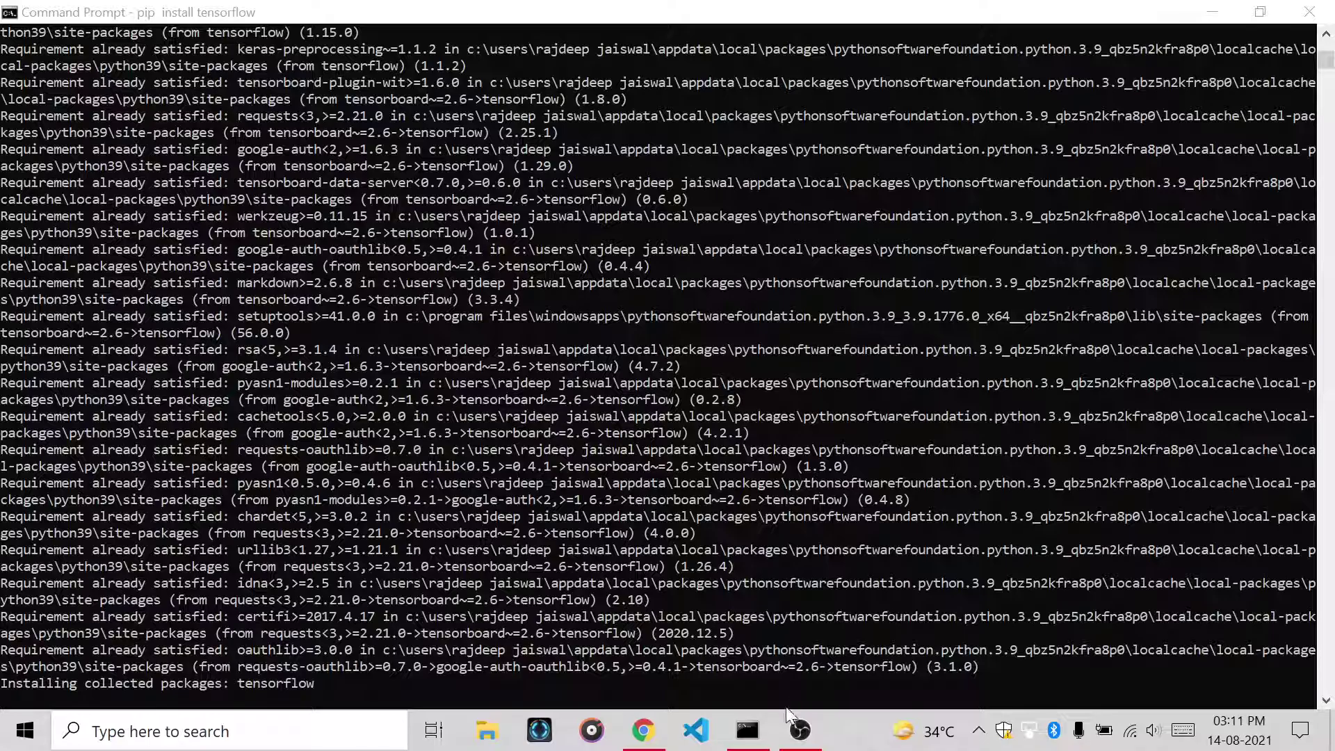